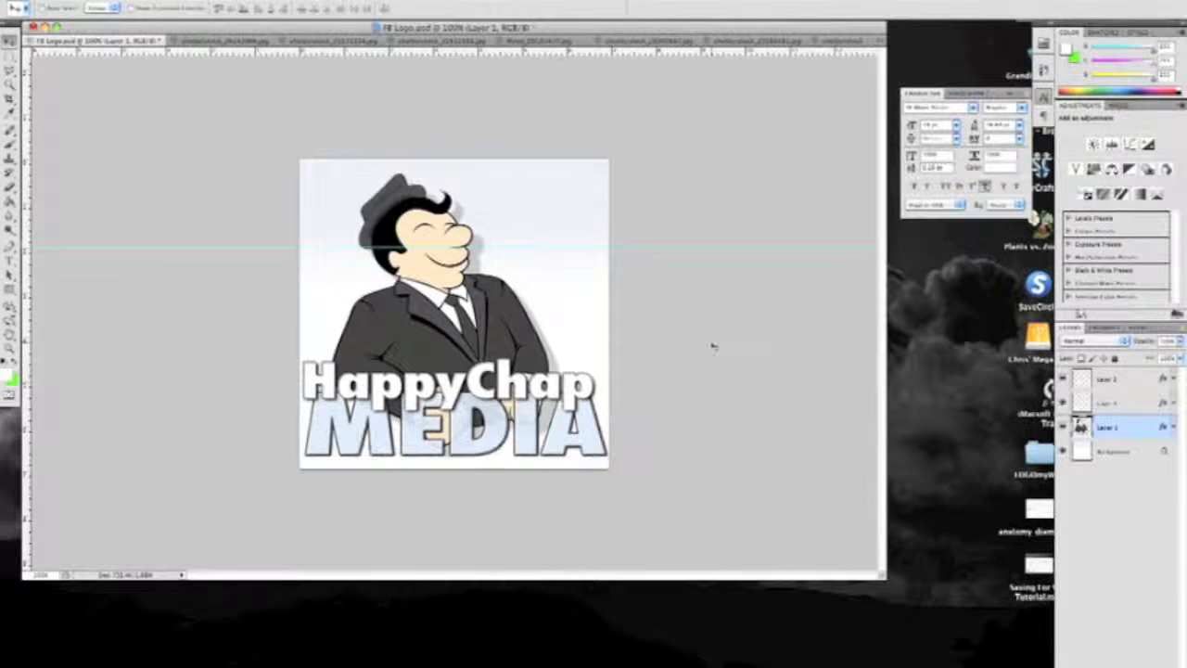
Undo the last move of the cartoon man
key(super+z)
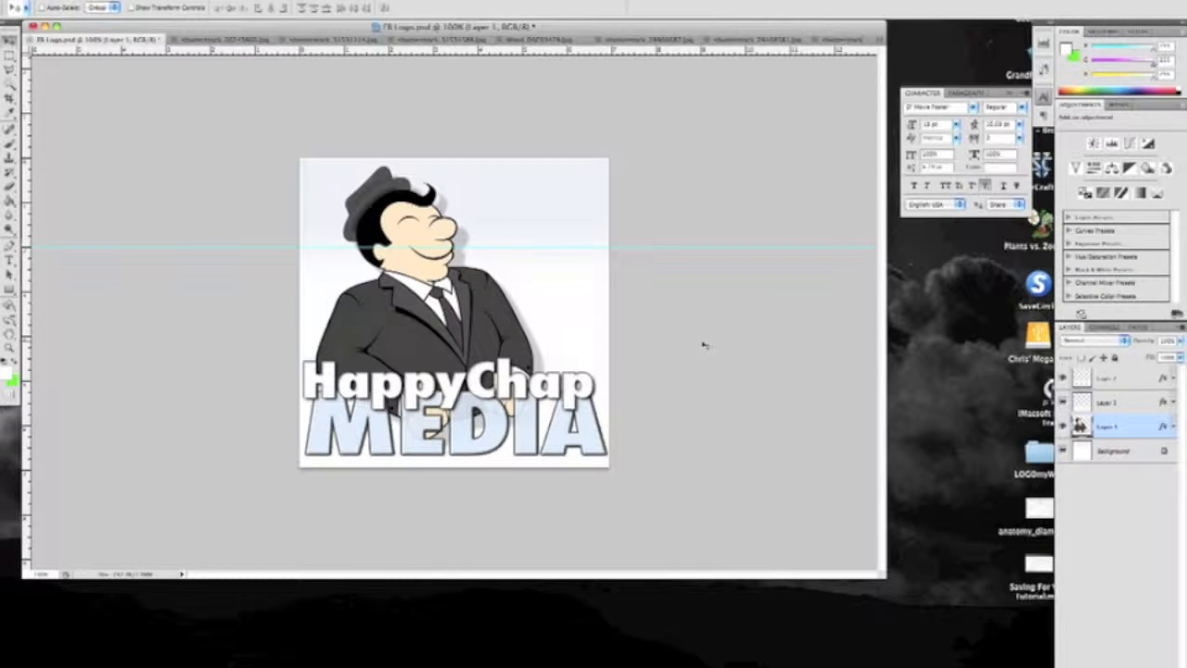
Try moving the MEDIA text layer across the canvas and undo the move
click(1130, 406)
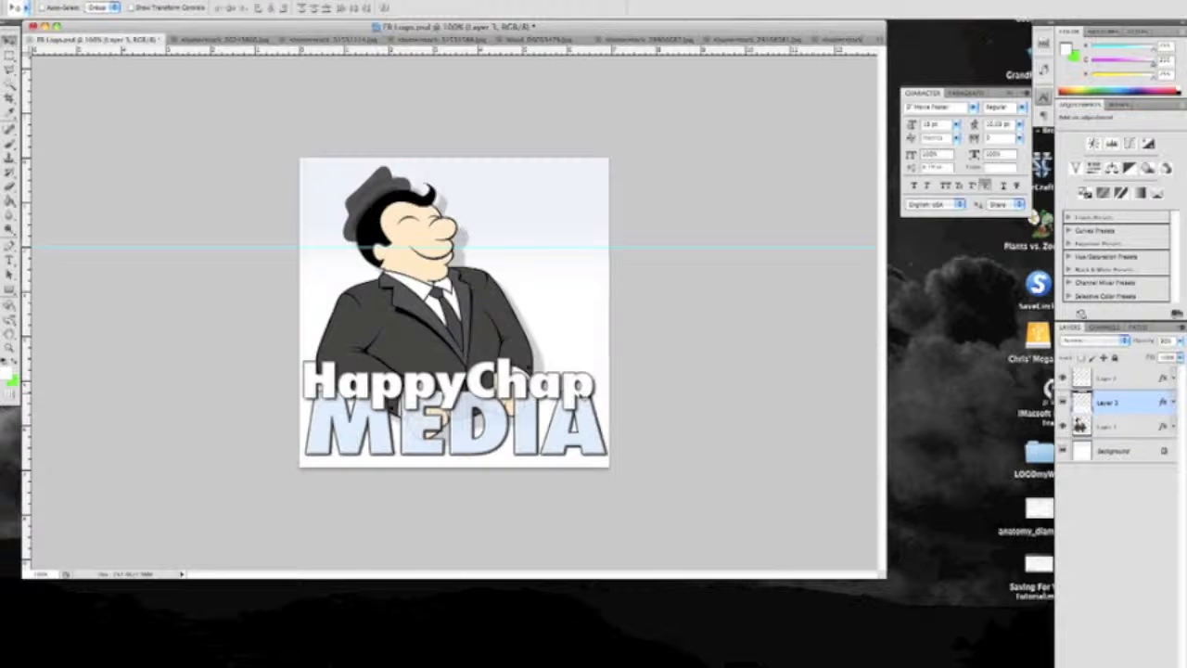
drag(566, 352, 664, 365)
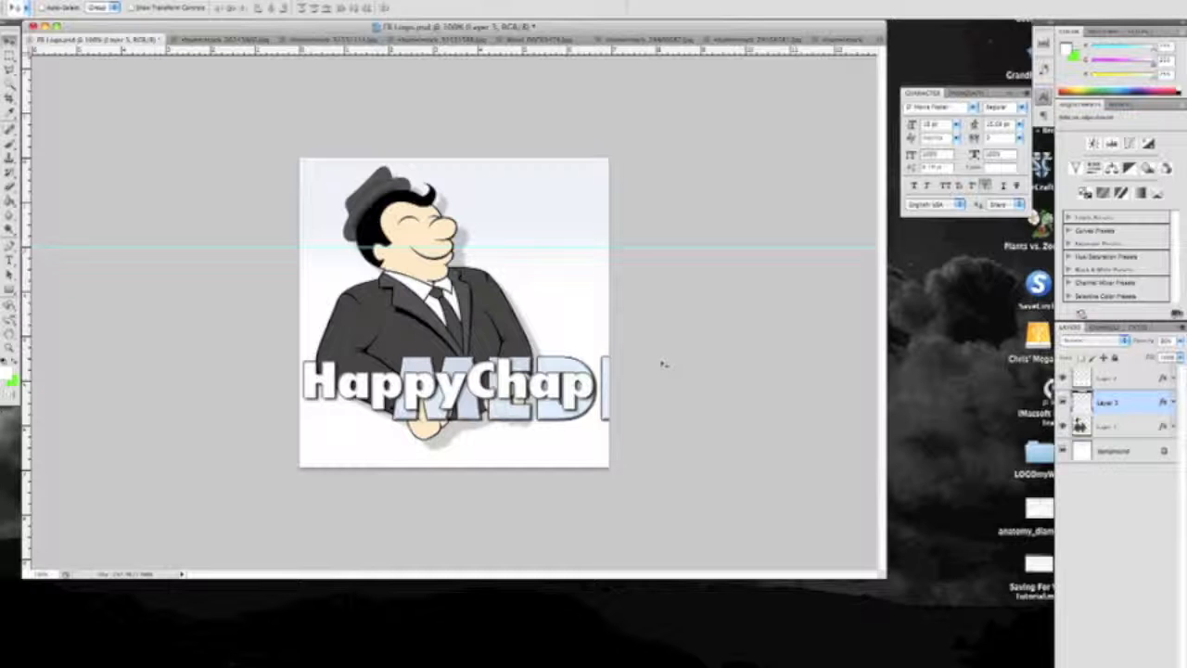
key(super+z)
Select the HappyChap text layer and toggle its visibility off and on twice to identify its content
click(1125, 385)
click(1063, 379)
click(1063, 379)
click(1063, 379)
click(1062, 378)
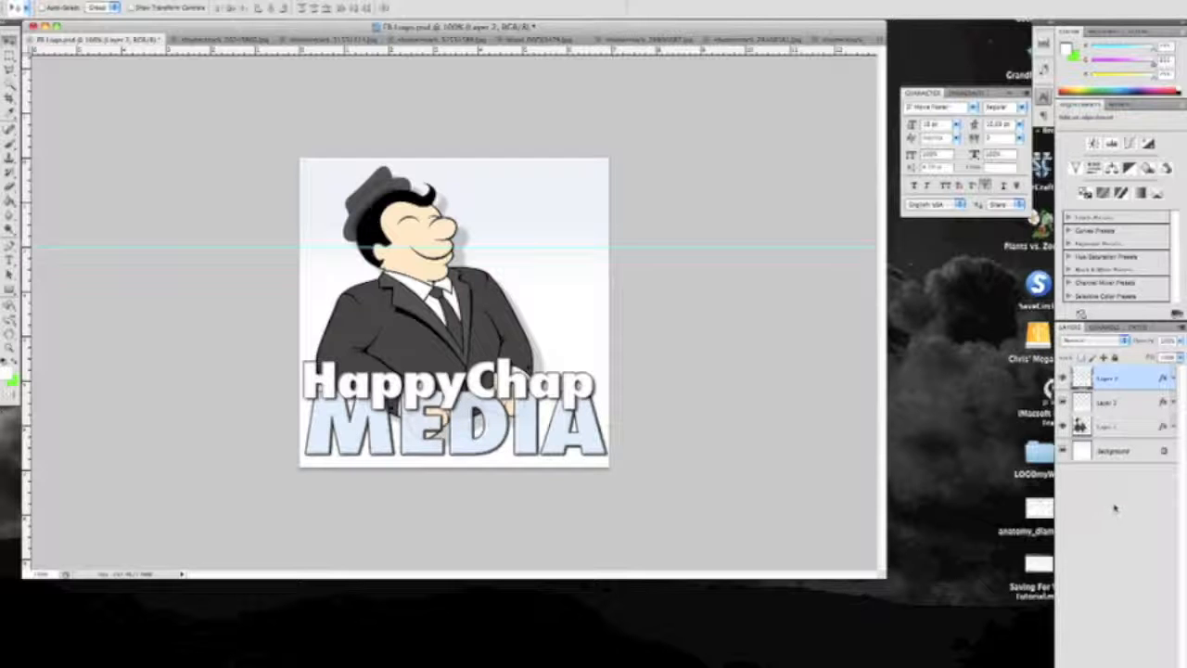
Try moving the cartoon man layer around the canvas and return it to its original place
click(1130, 428)
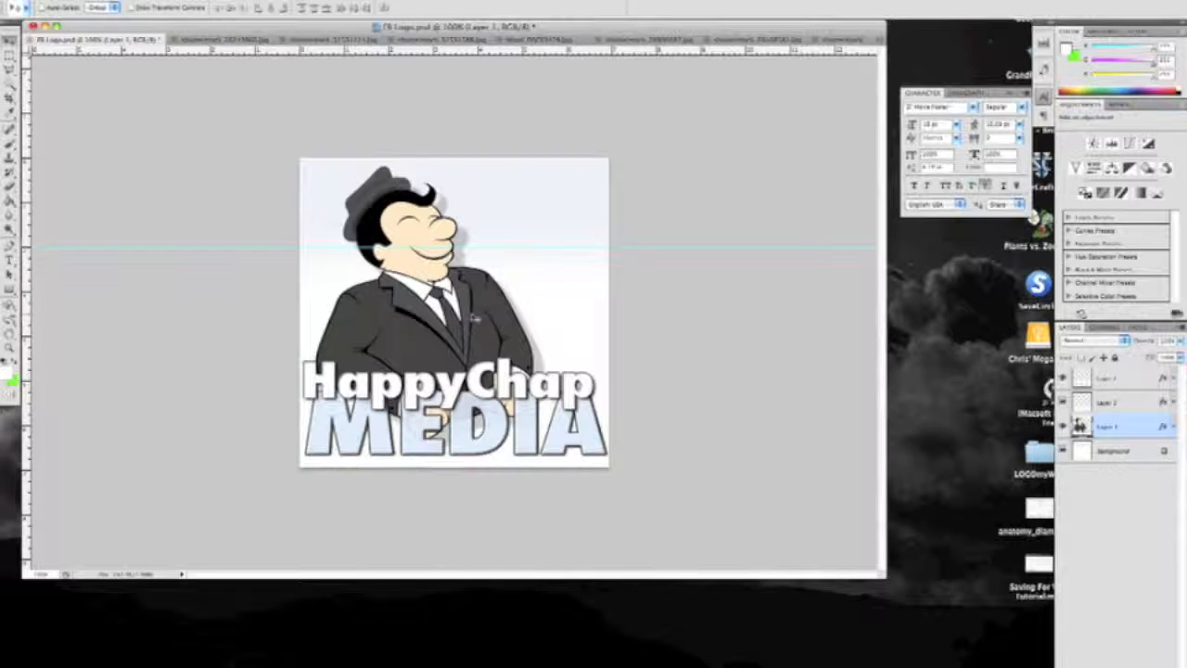
drag(508, 328, 536, 346)
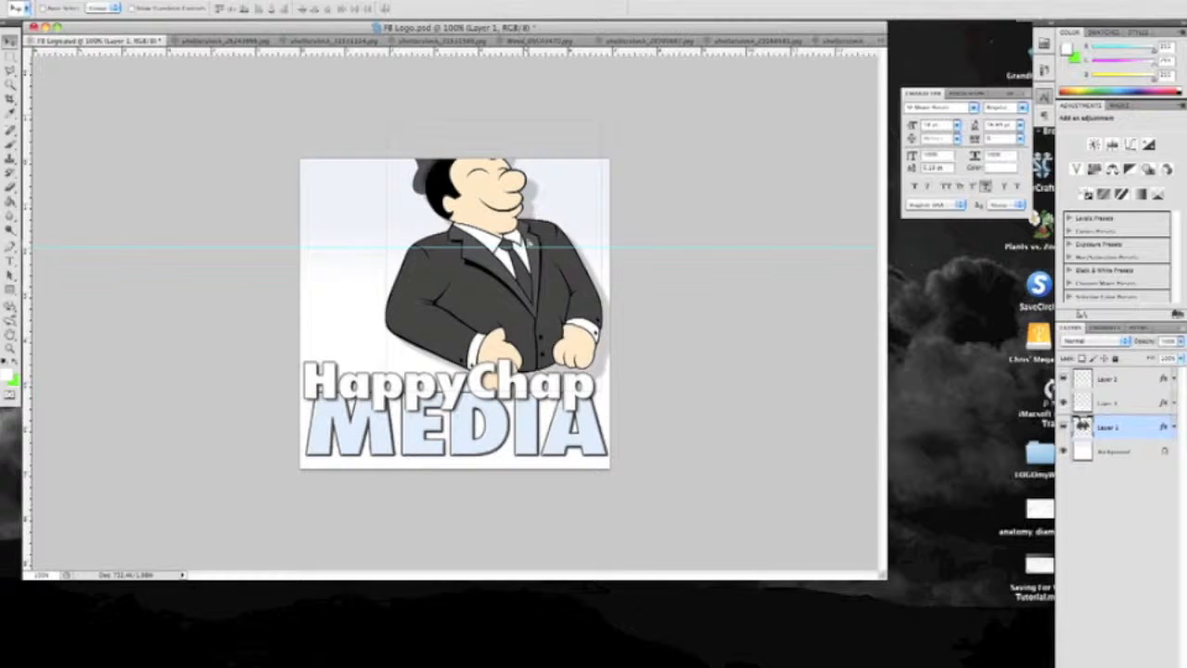
drag(439, 312, 373, 359)
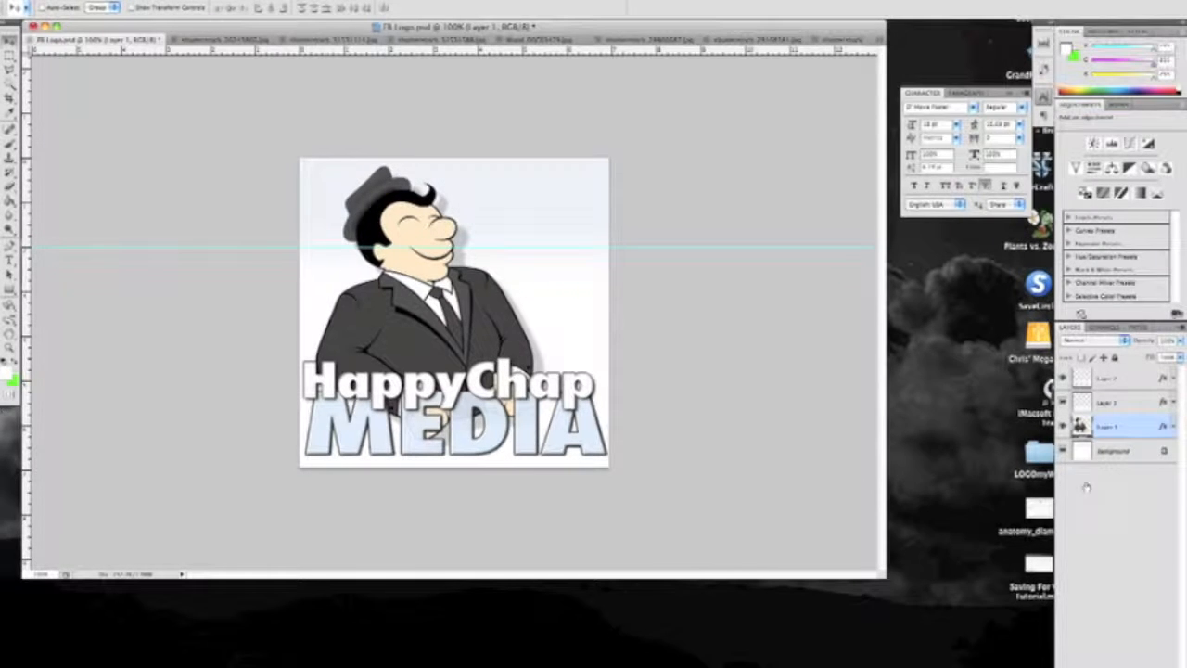
Hide the cartoon man, MEDIA and HappyChap layers one by one, show them all again, and deselect the layers
click(1063, 426)
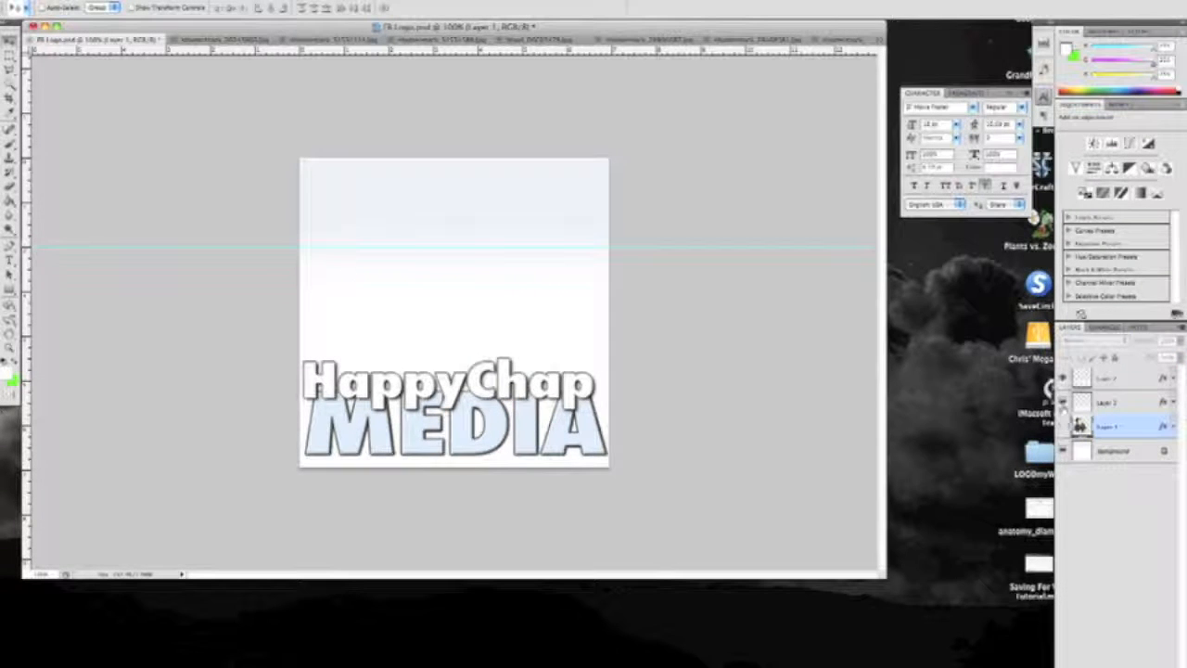
click(1063, 402)
click(1063, 377)
click(1063, 377)
click(1062, 402)
click(1063, 427)
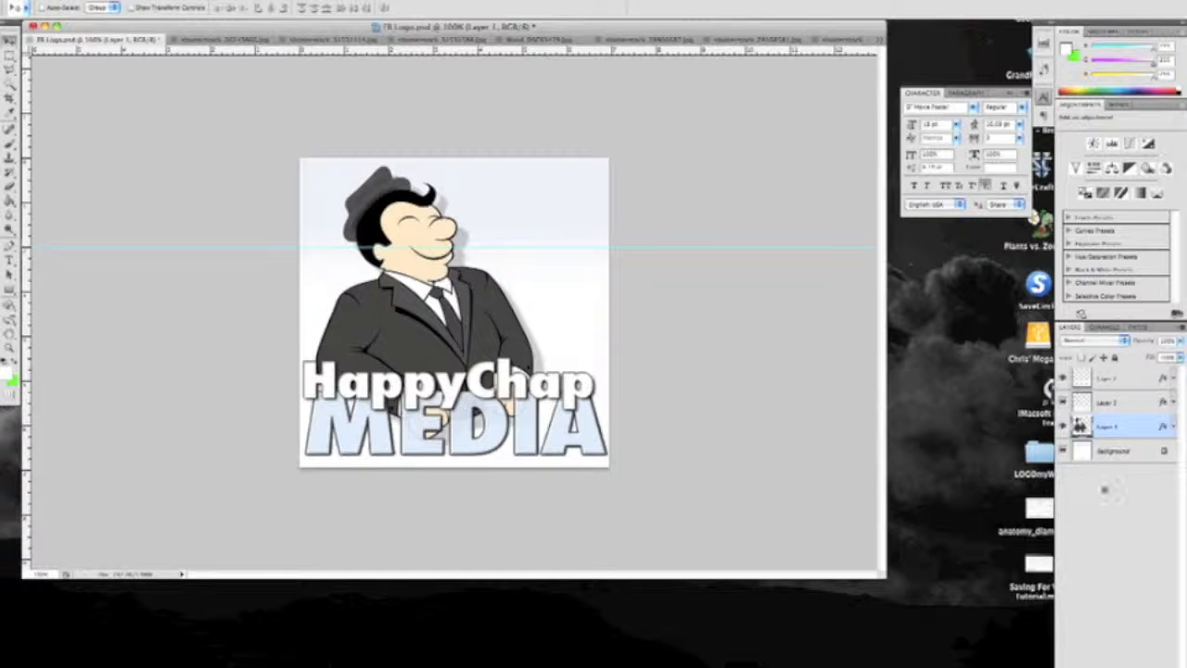
click(1120, 485)
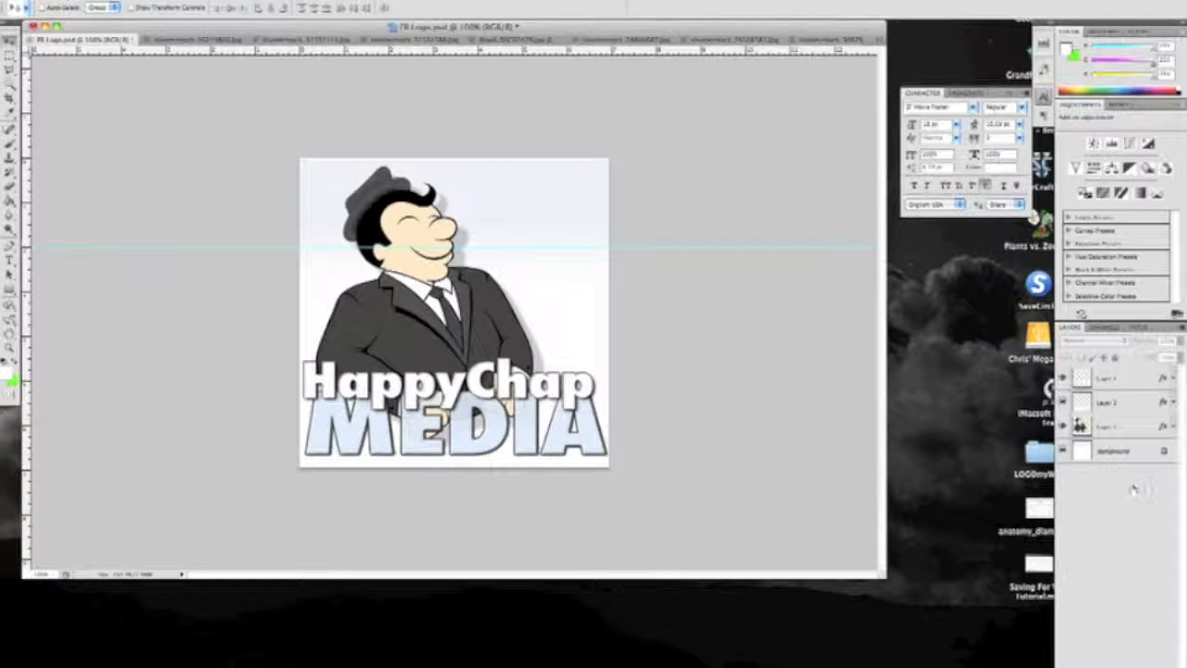
Go through the logo's layers, toggle the MEDIA text layer's visibility, and look over its available blend modes
click(1145, 427)
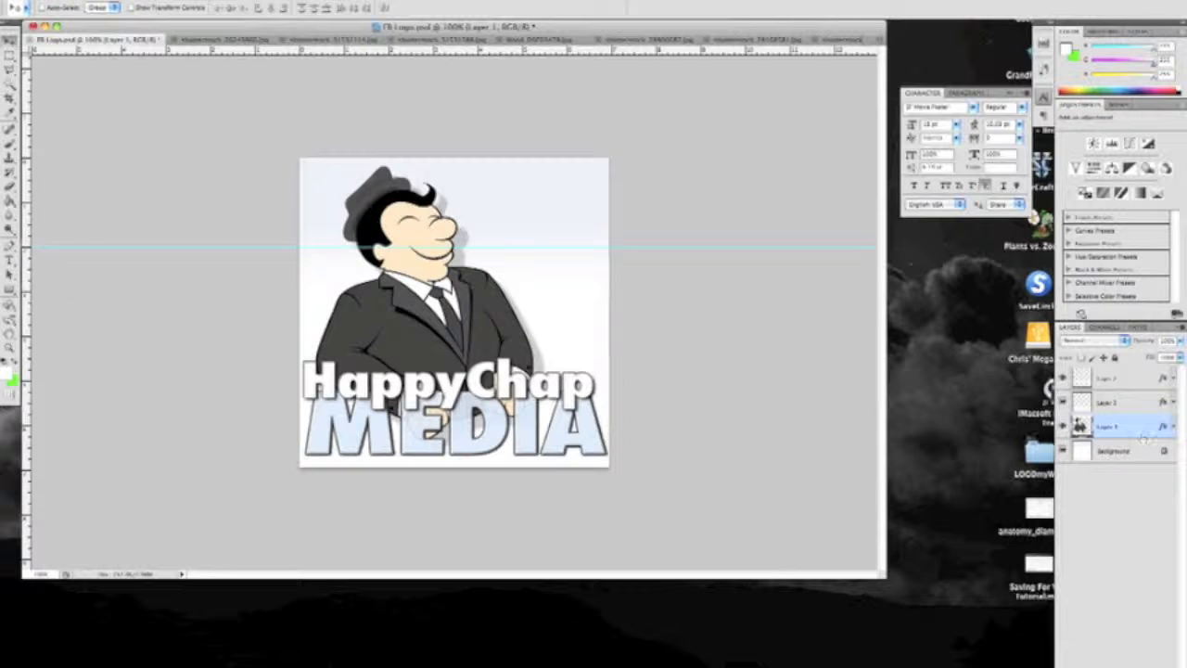
click(1130, 380)
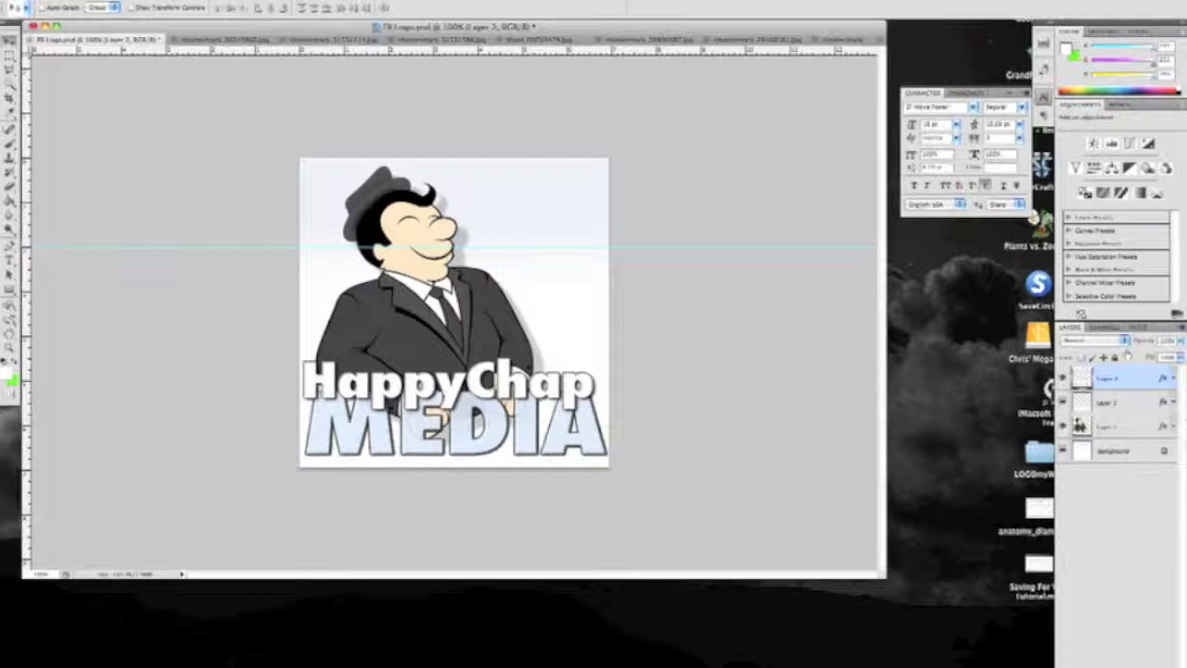
click(1129, 403)
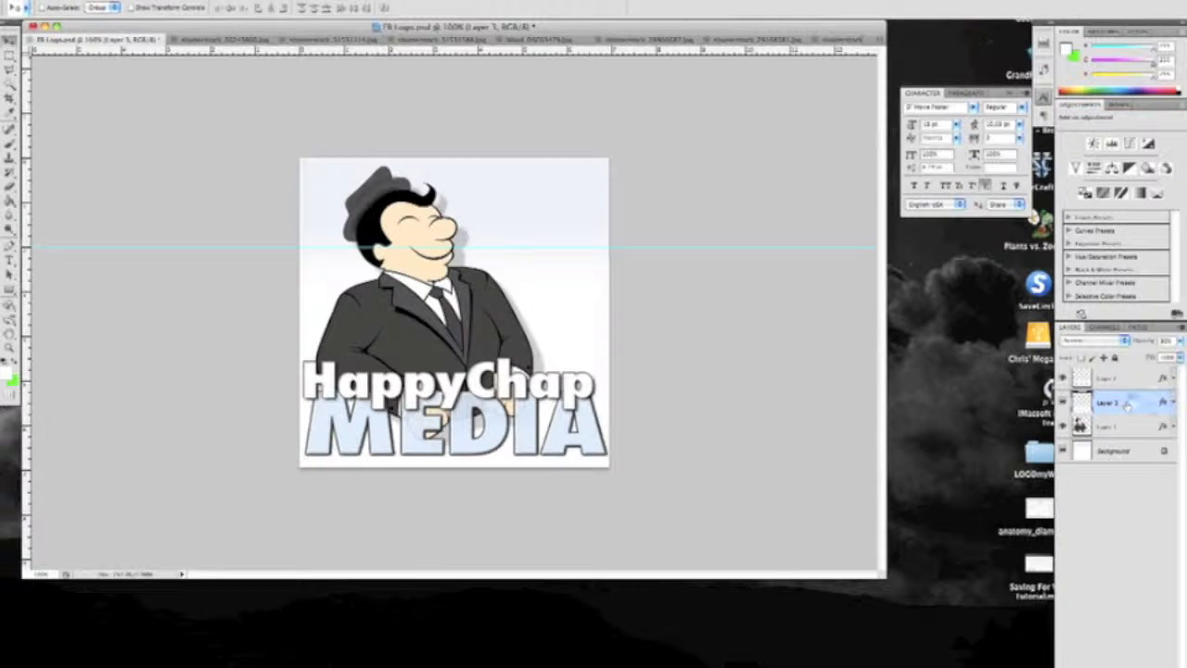
click(1063, 403)
click(1063, 402)
click(1124, 342)
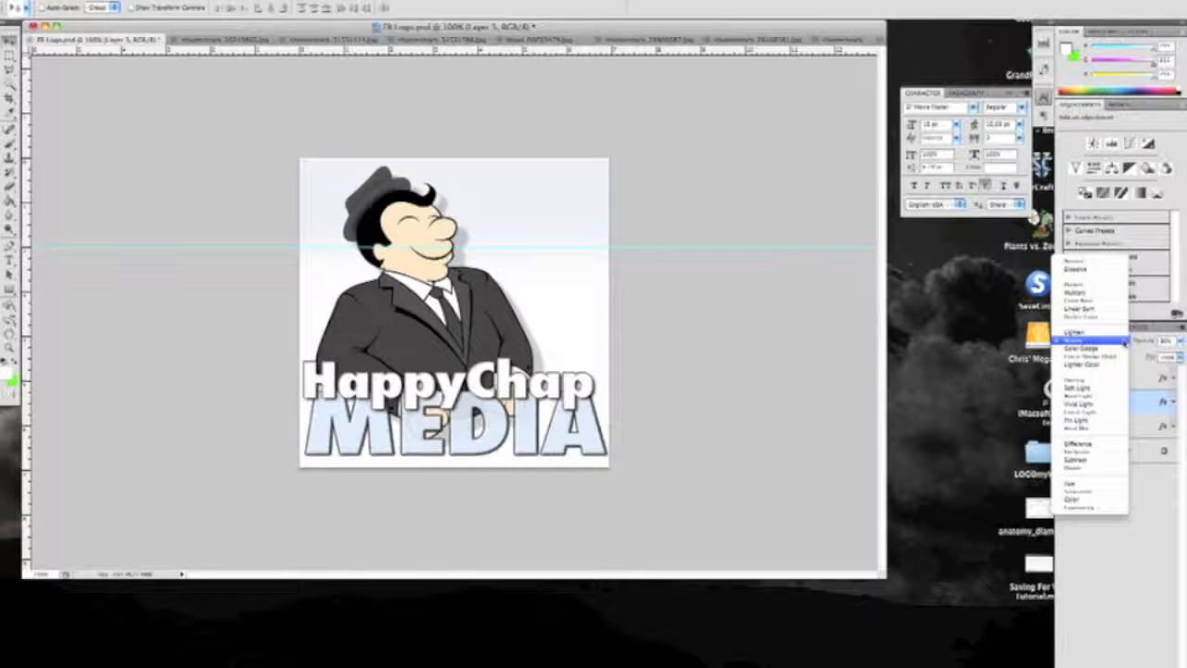
click(1124, 342)
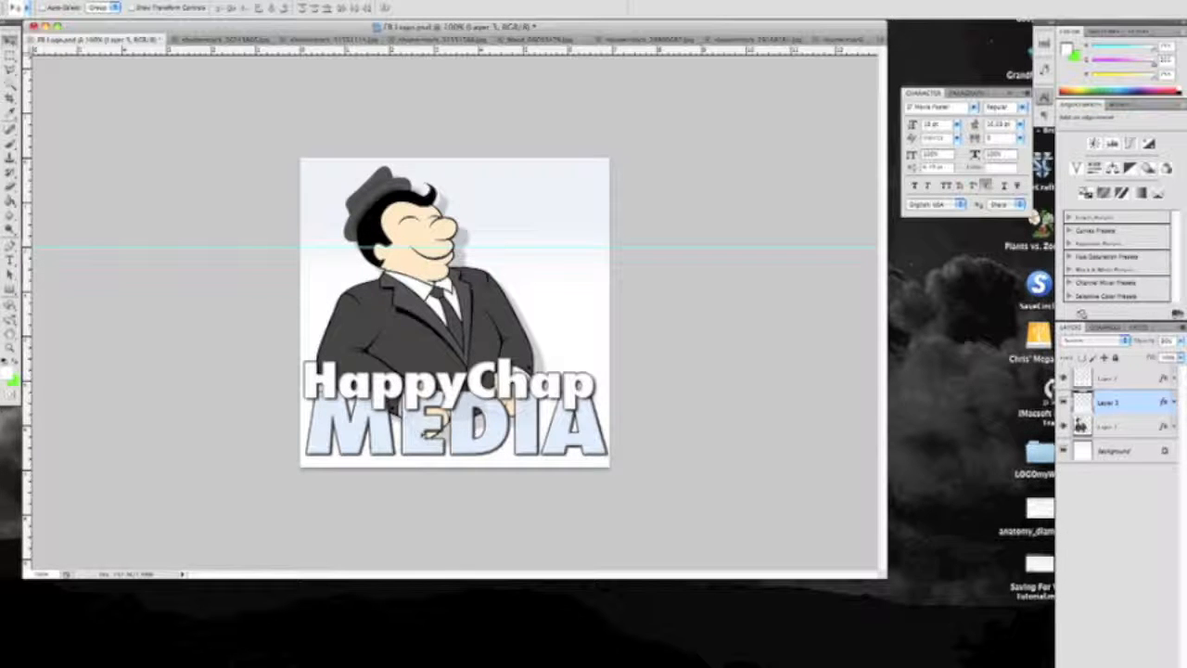
click(1139, 427)
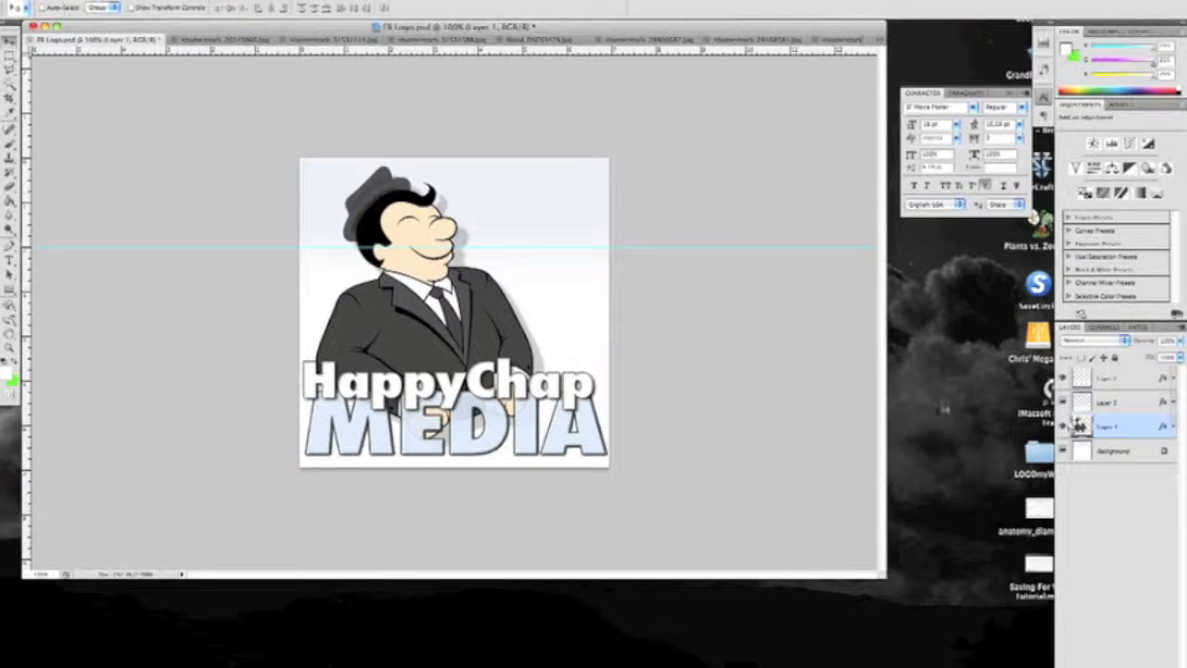
drag(439, 354, 442, 271)
Try the Multiply blend mode on the MEDIA text layer and set it back to Screen
click(1128, 406)
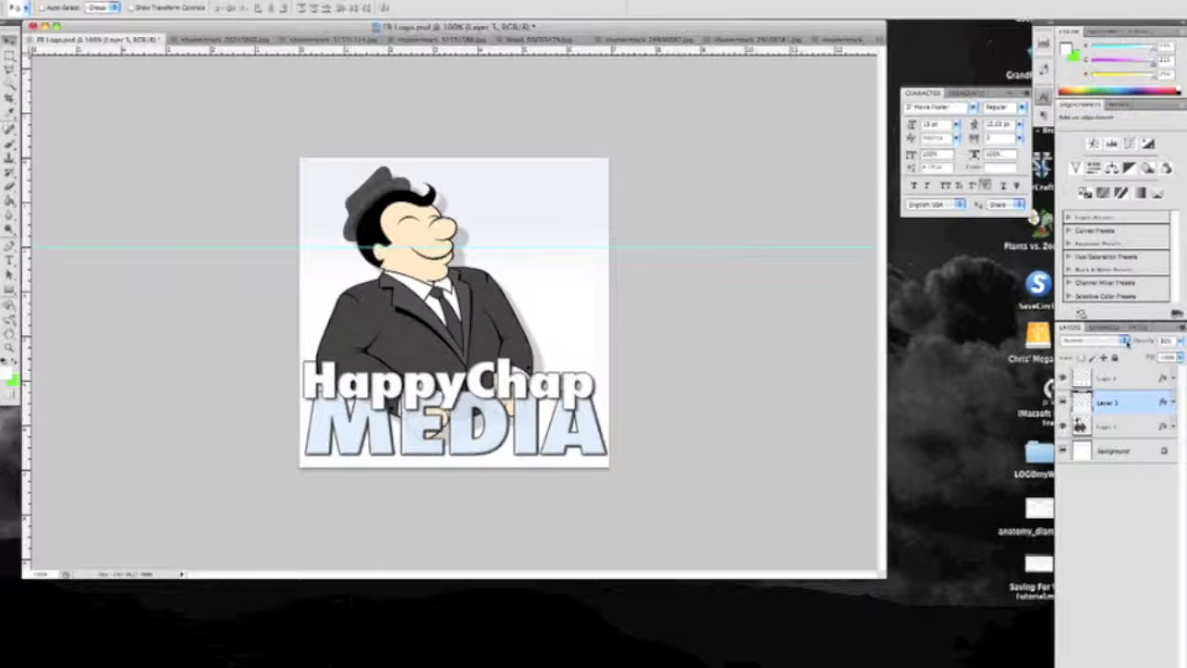
click(1124, 341)
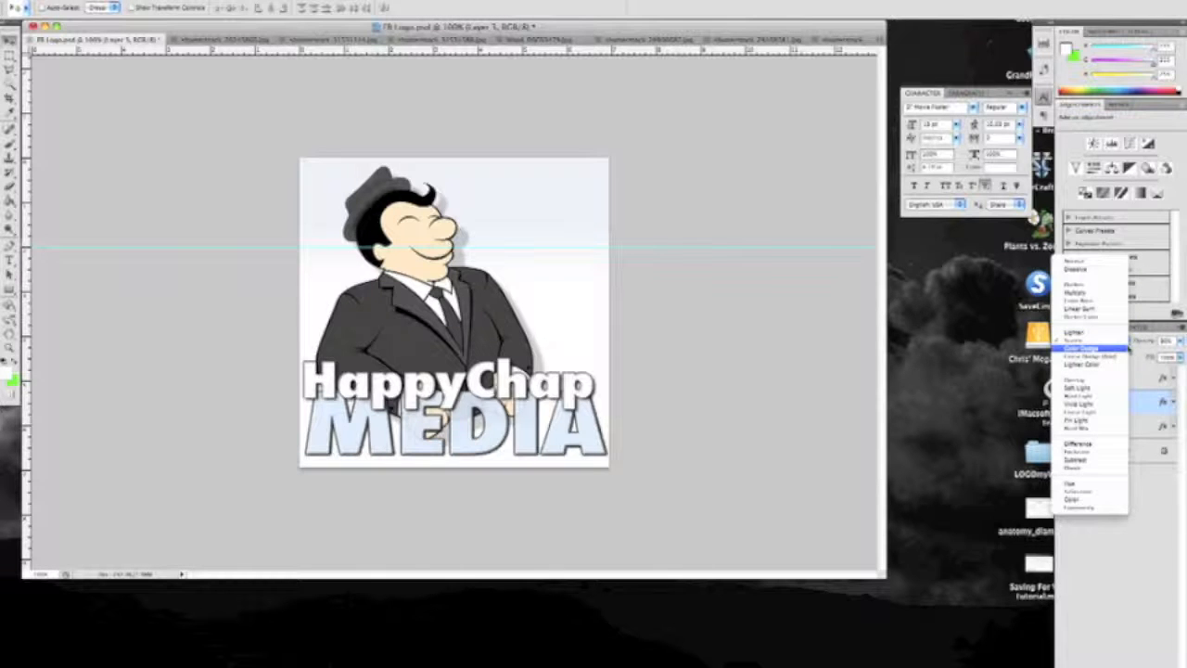
click(1109, 294)
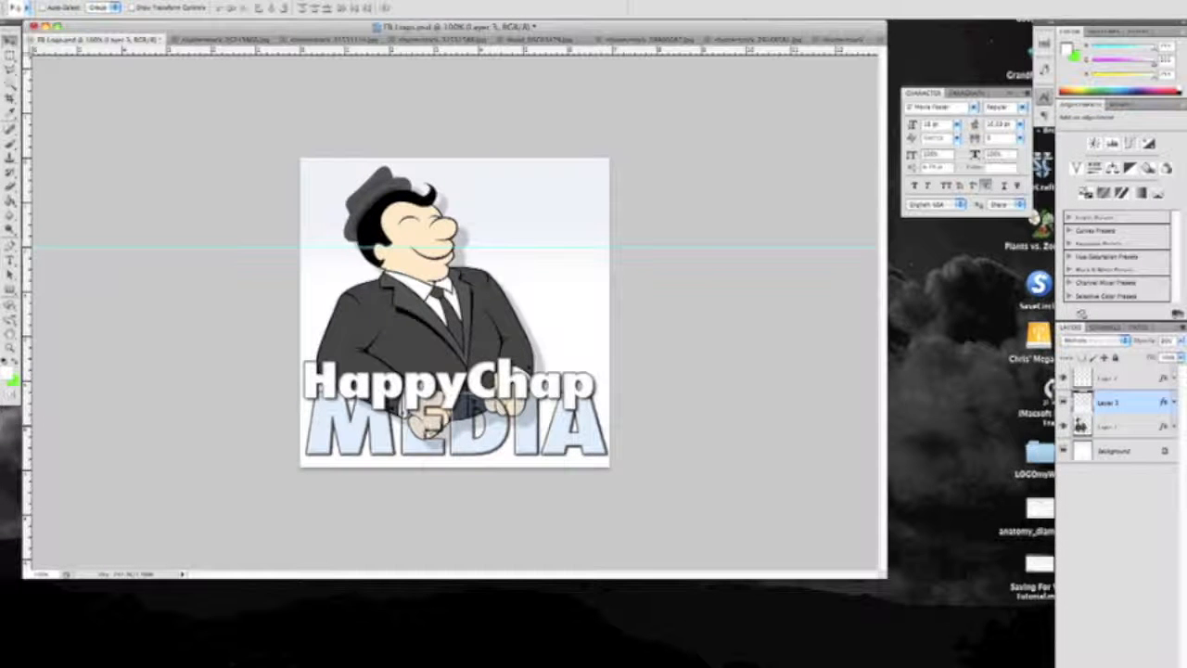
click(1127, 341)
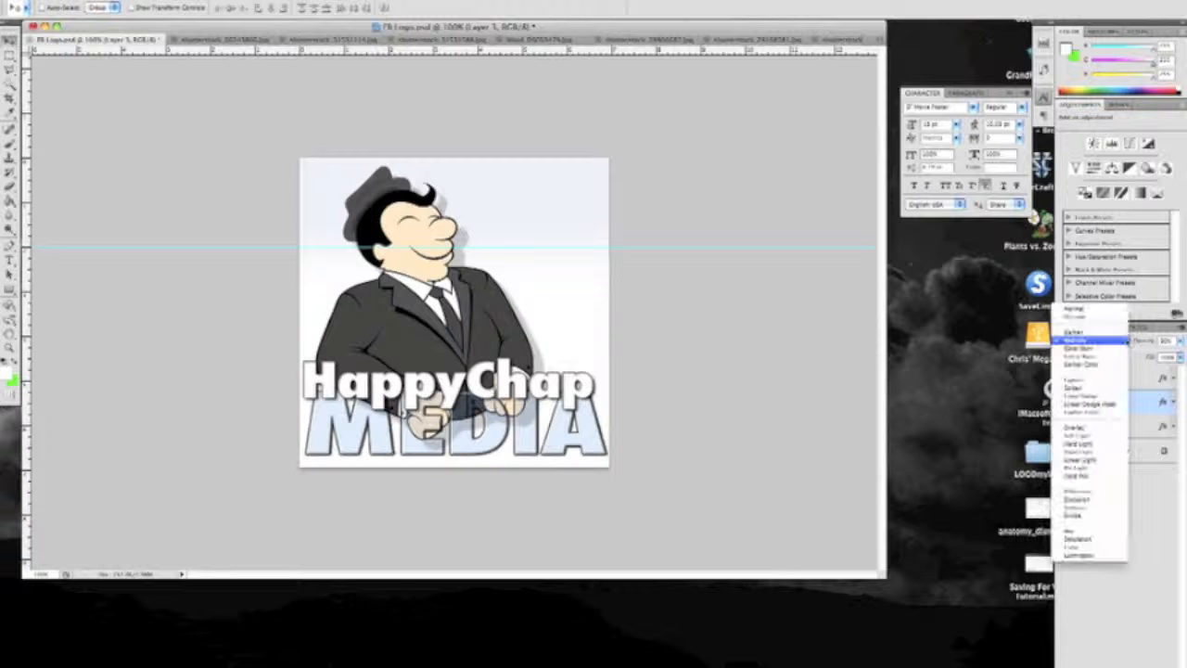
click(1111, 388)
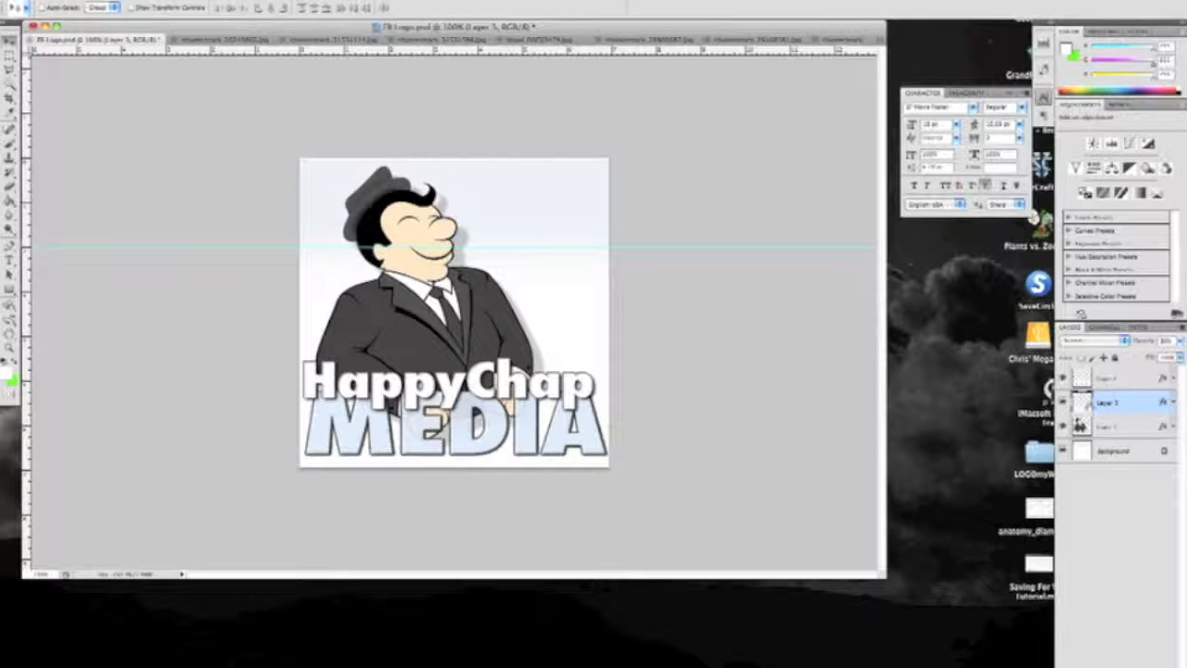
Try the Color blend mode on the MEDIA text layer and return it to Screen
click(1125, 342)
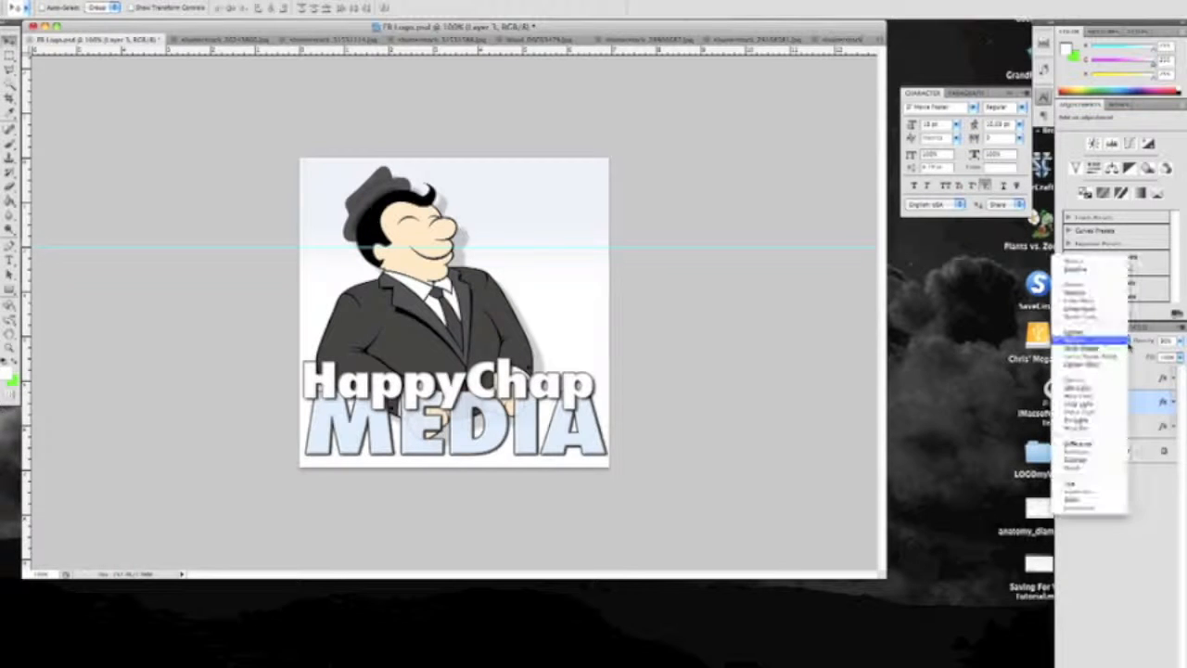
click(1097, 503)
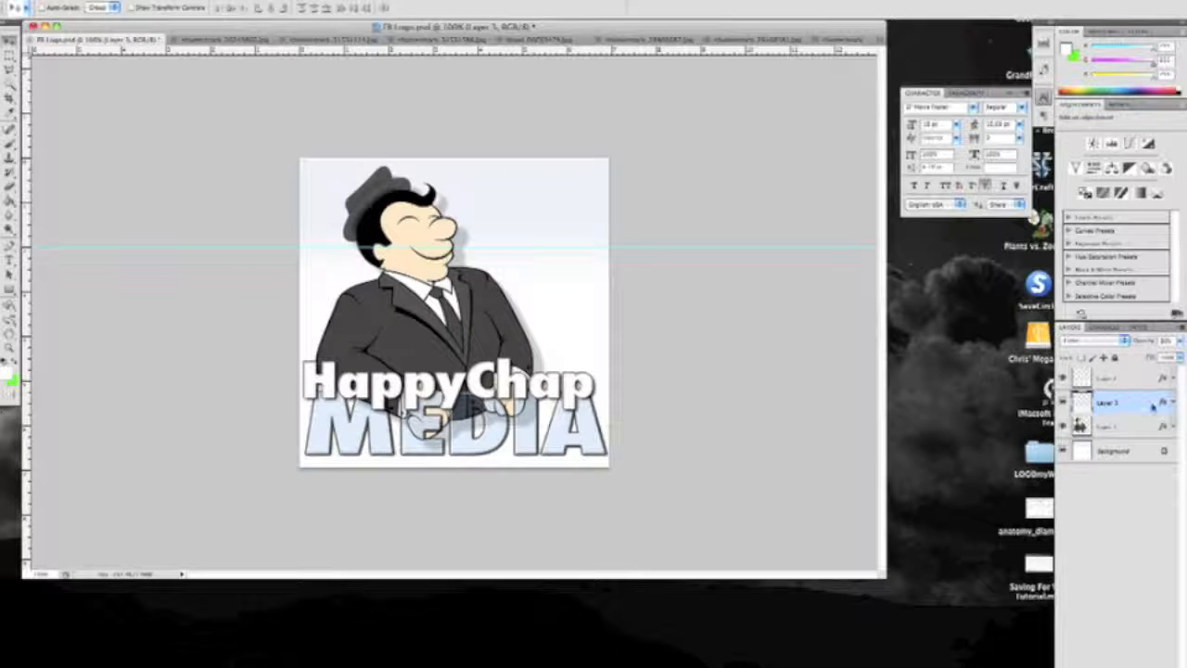
click(1122, 343)
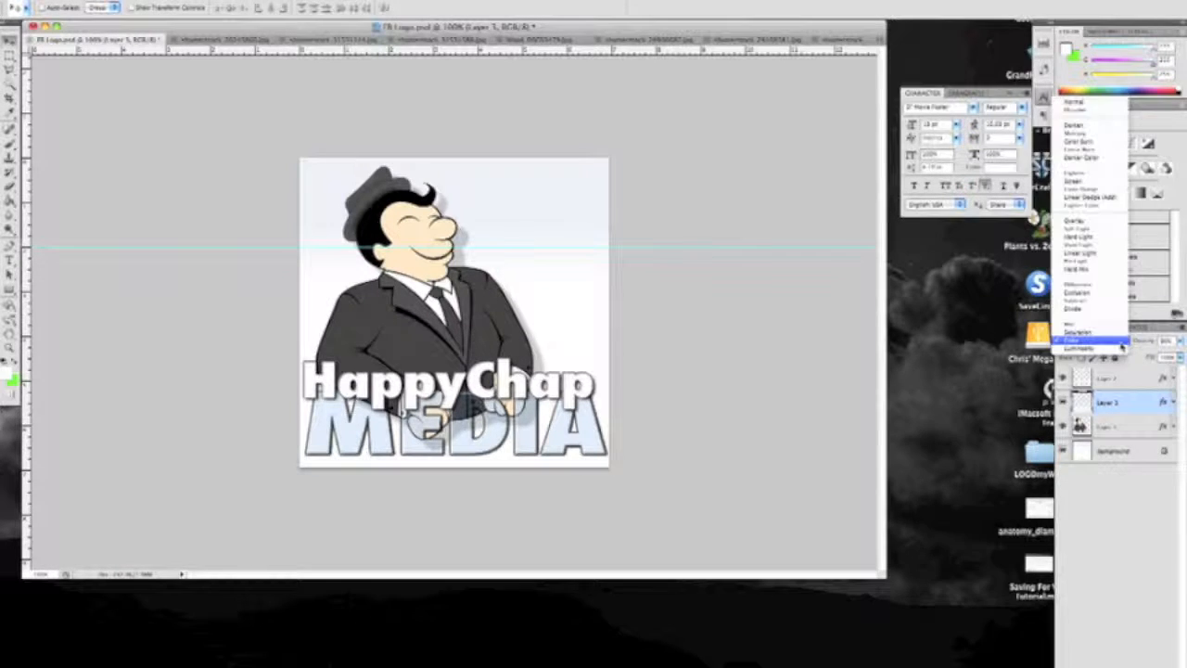
click(1098, 184)
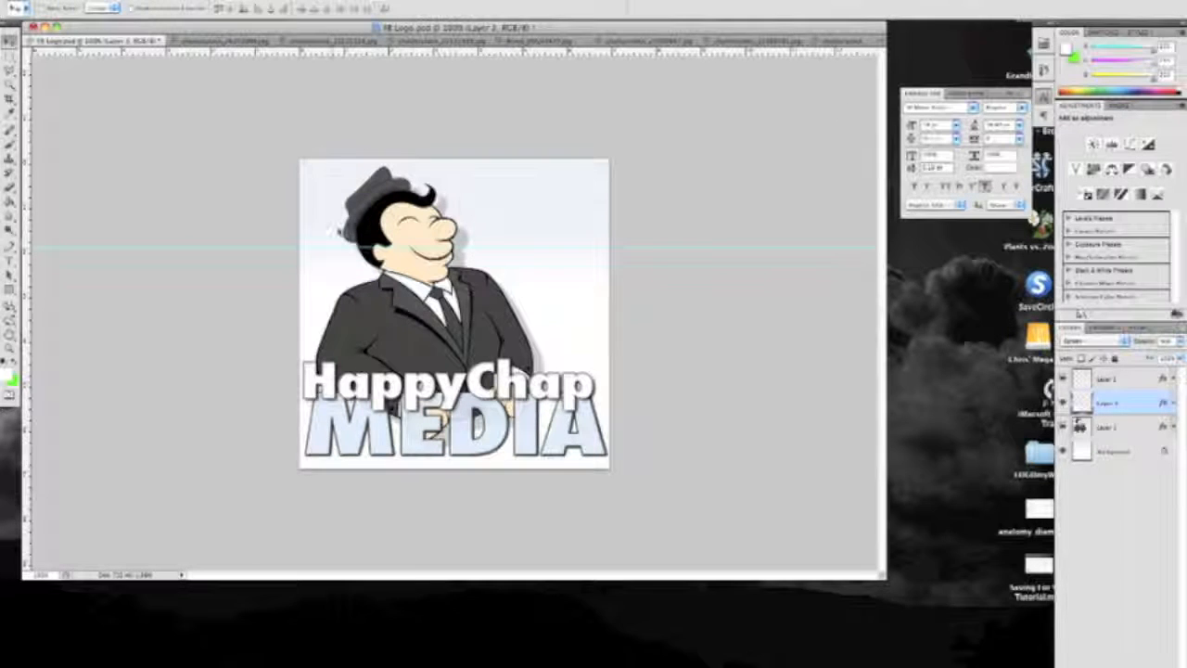
Make the logo's Background layer active, and copy the entire orange paper texture from its own document
click(1124, 453)
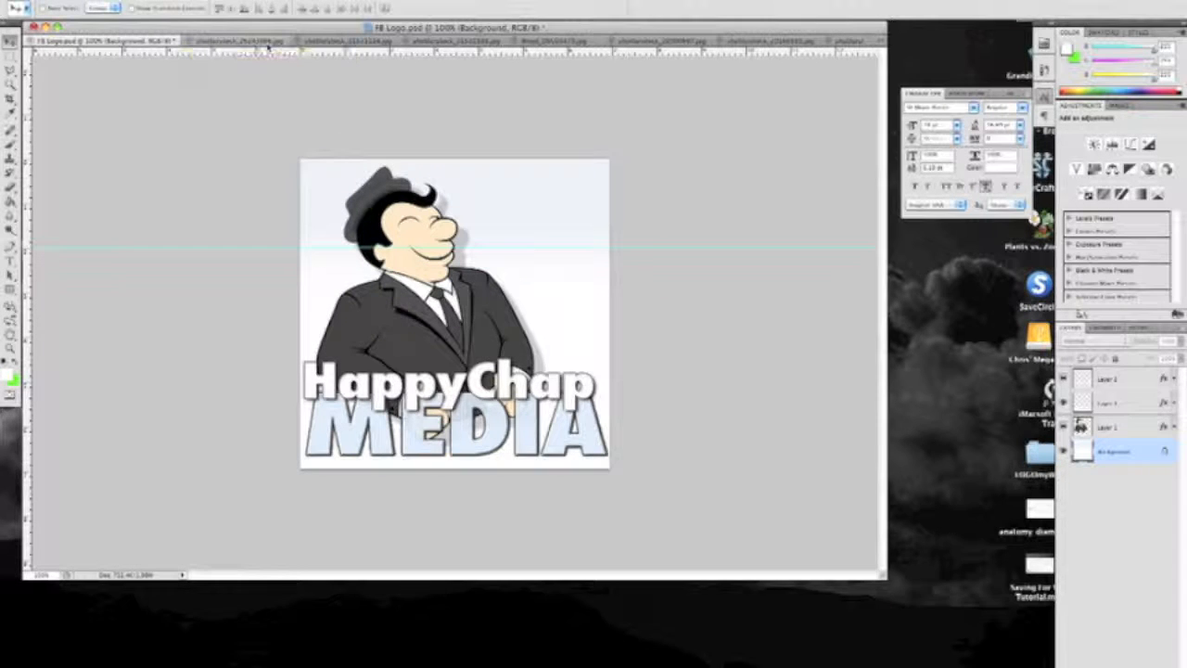
click(268, 43)
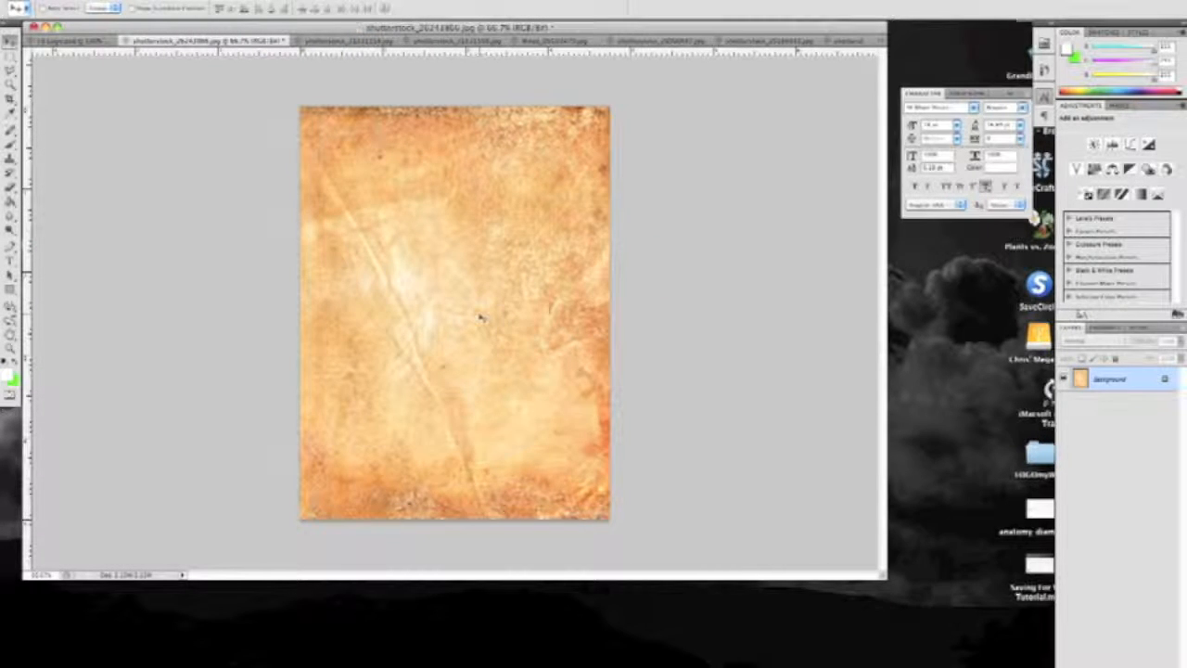
key(super+a)
click(123, 0)
mouse_move(227, 0)
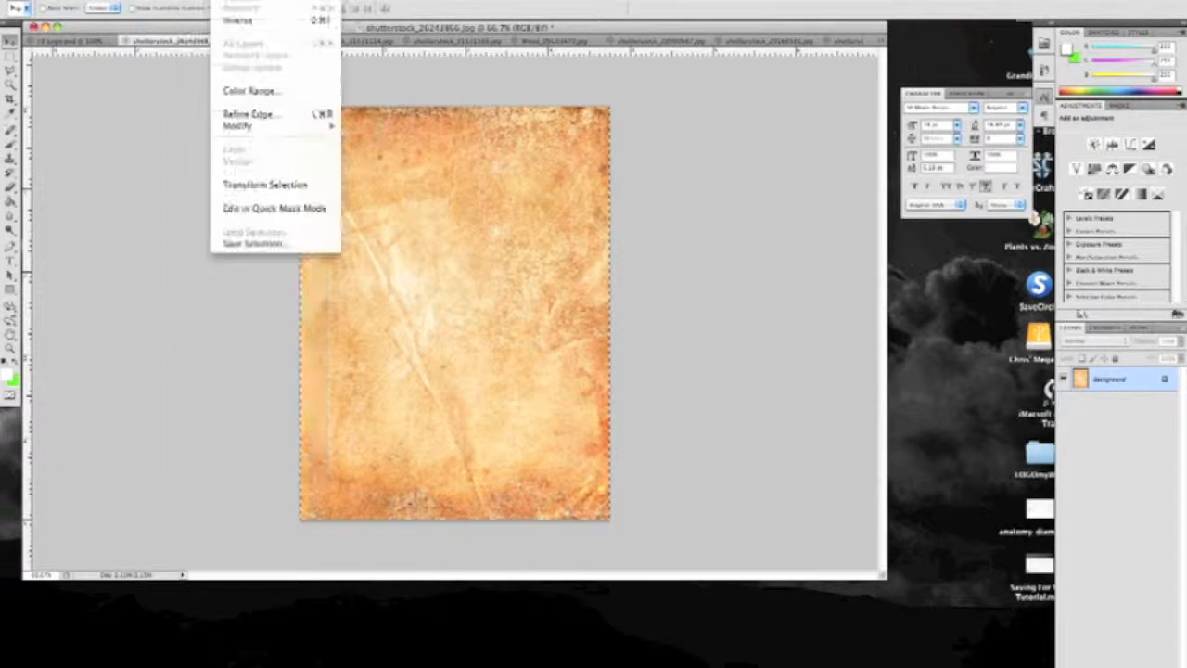
click(232, 0)
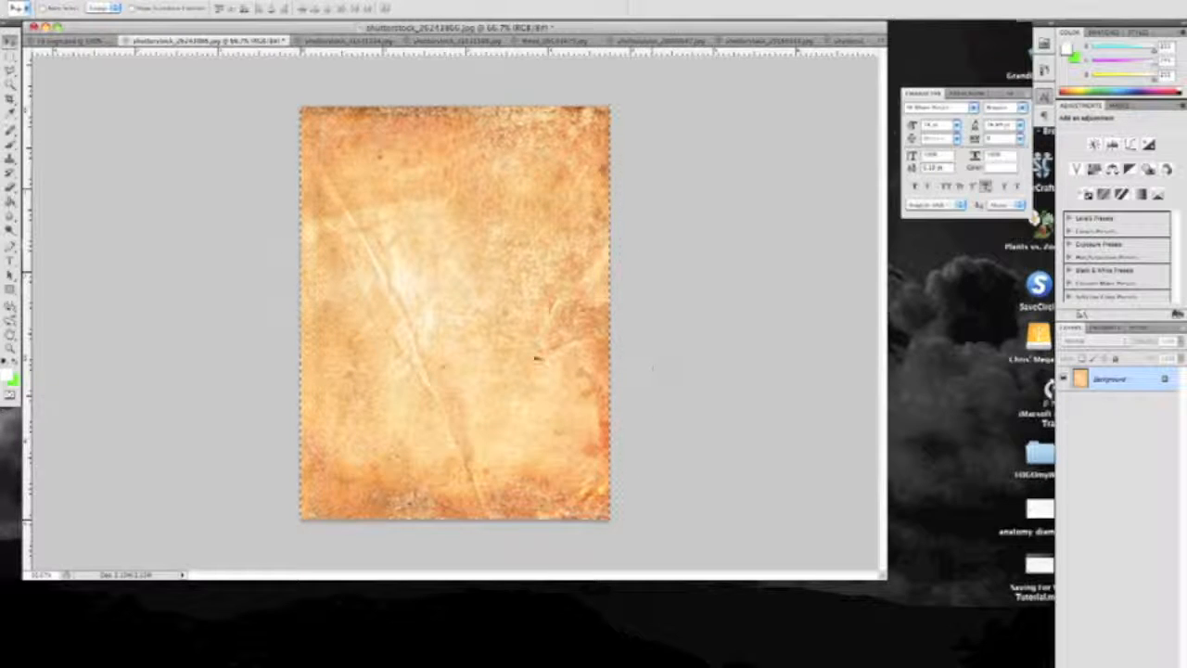
click(123, 0)
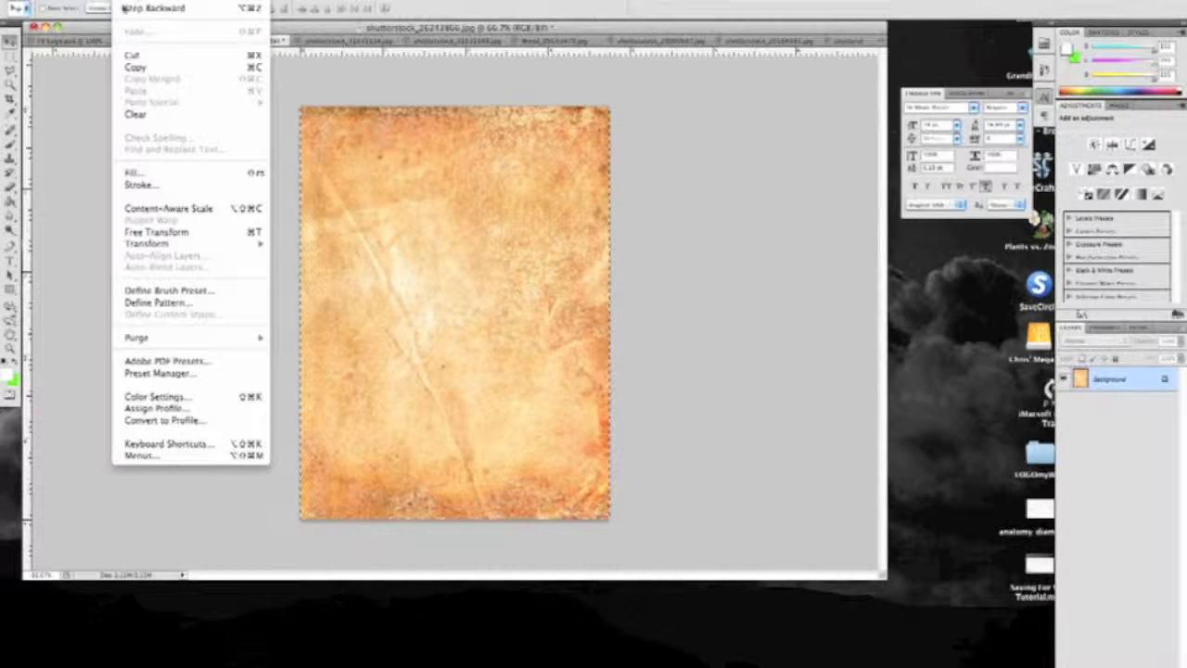
click(137, 68)
Paste the orange texture into the FB Logo document directly above the Background layer, and shift it upward behind the cartoon man
click(93, 43)
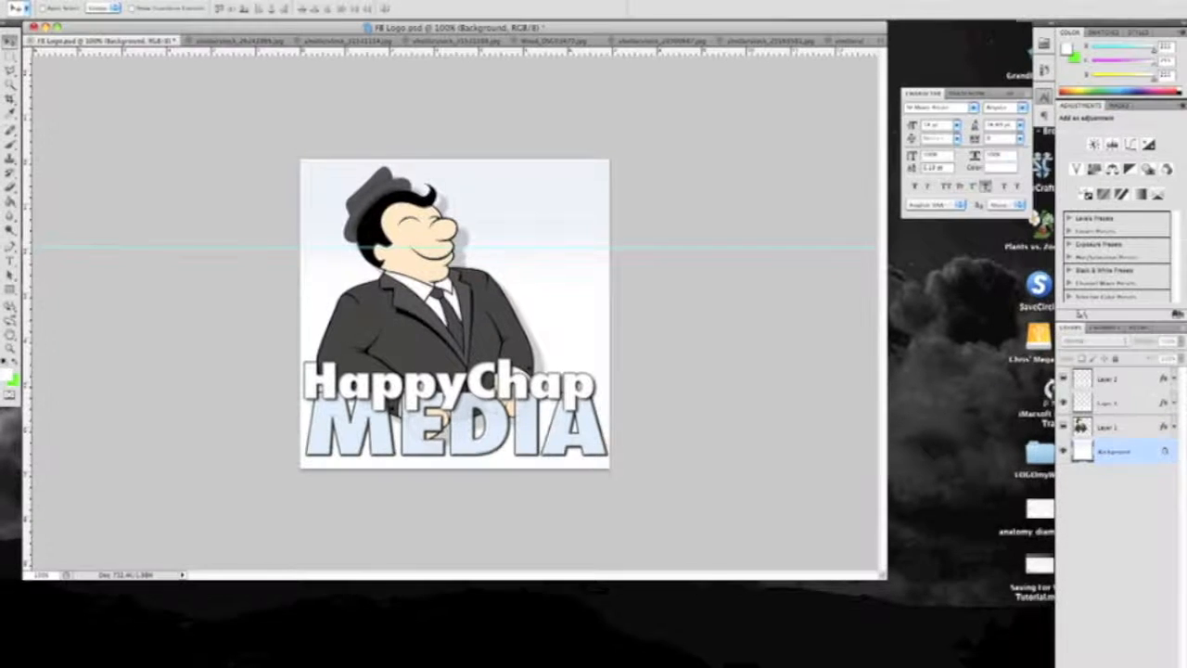
click(135, 2)
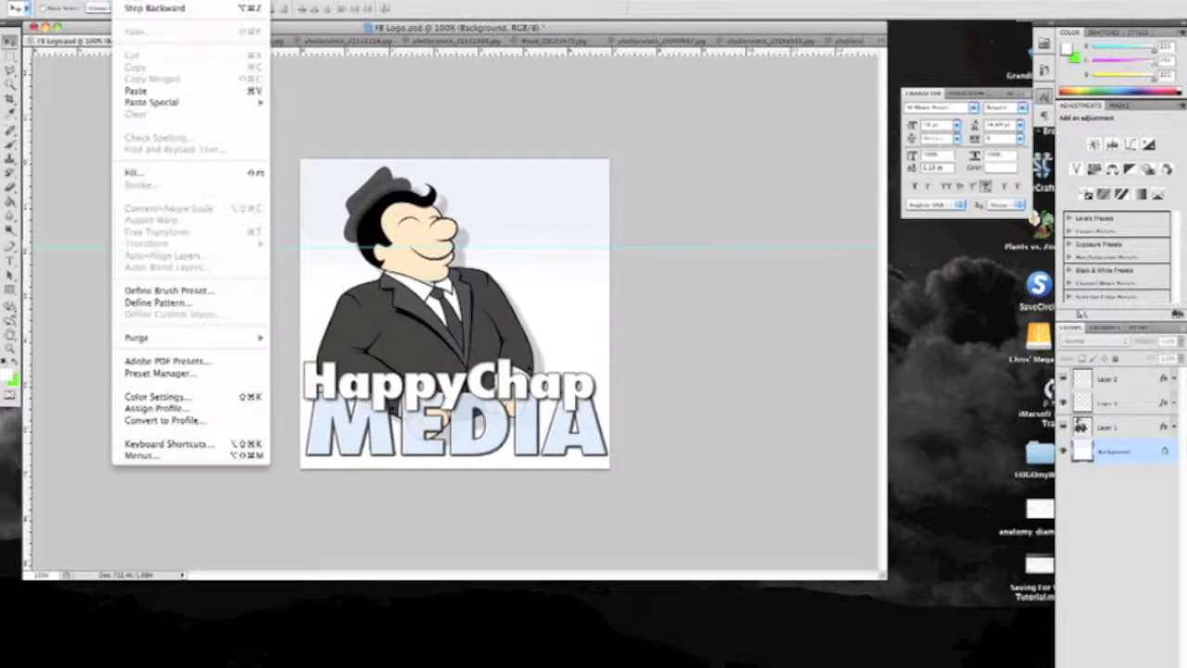
click(157, 91)
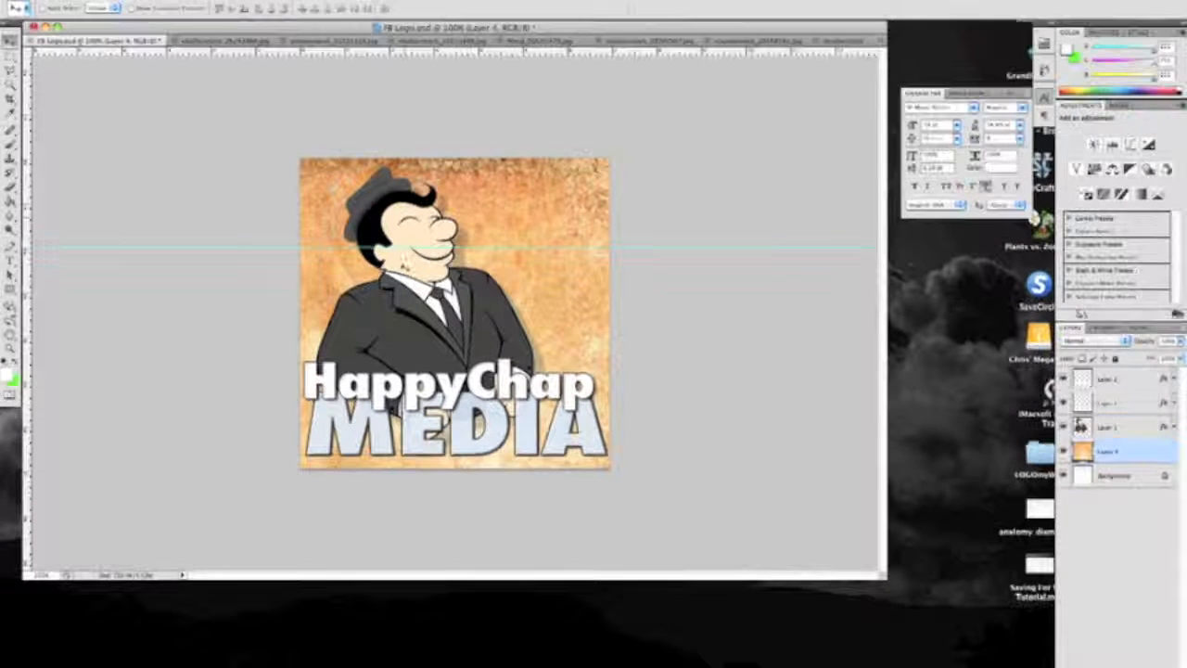
drag(501, 269, 467, 157)
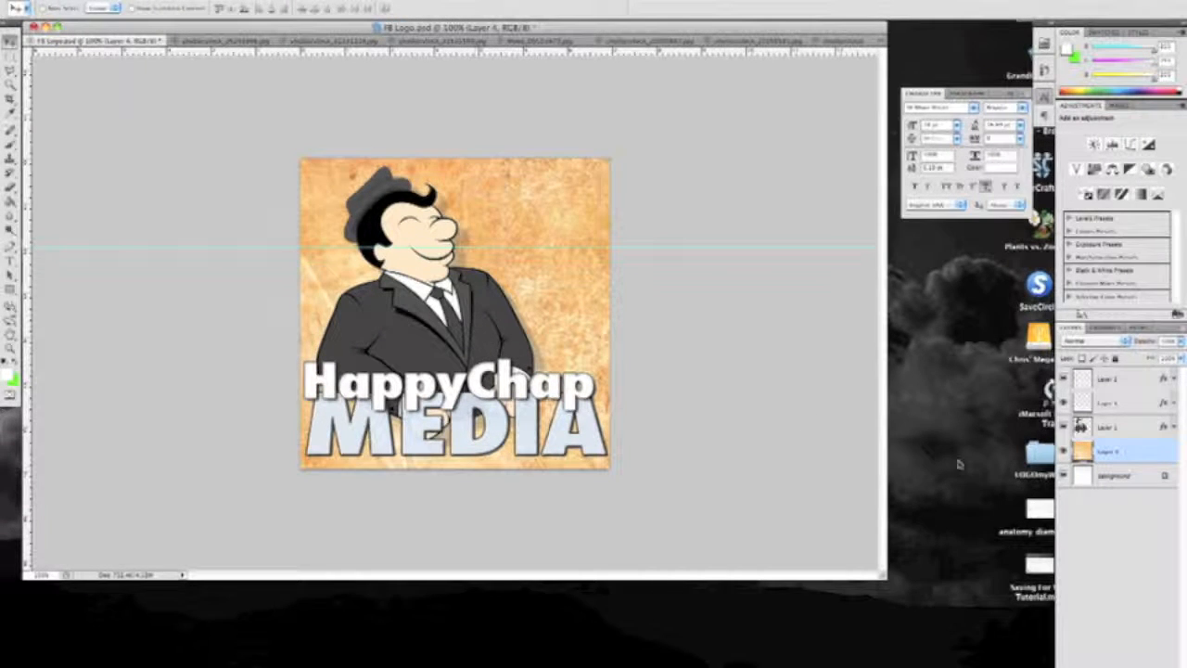
Copy the whole green swirl image and paste it into the FB Logo document as a new layer above the orange texture
click(173, 42)
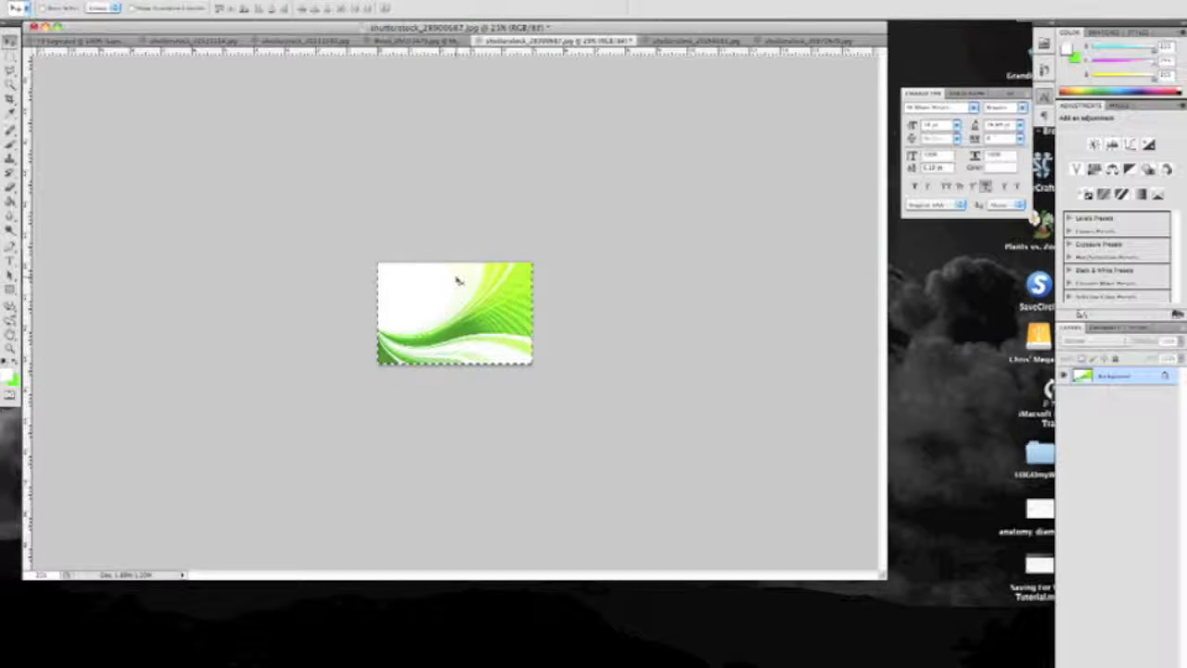
click(78, 42)
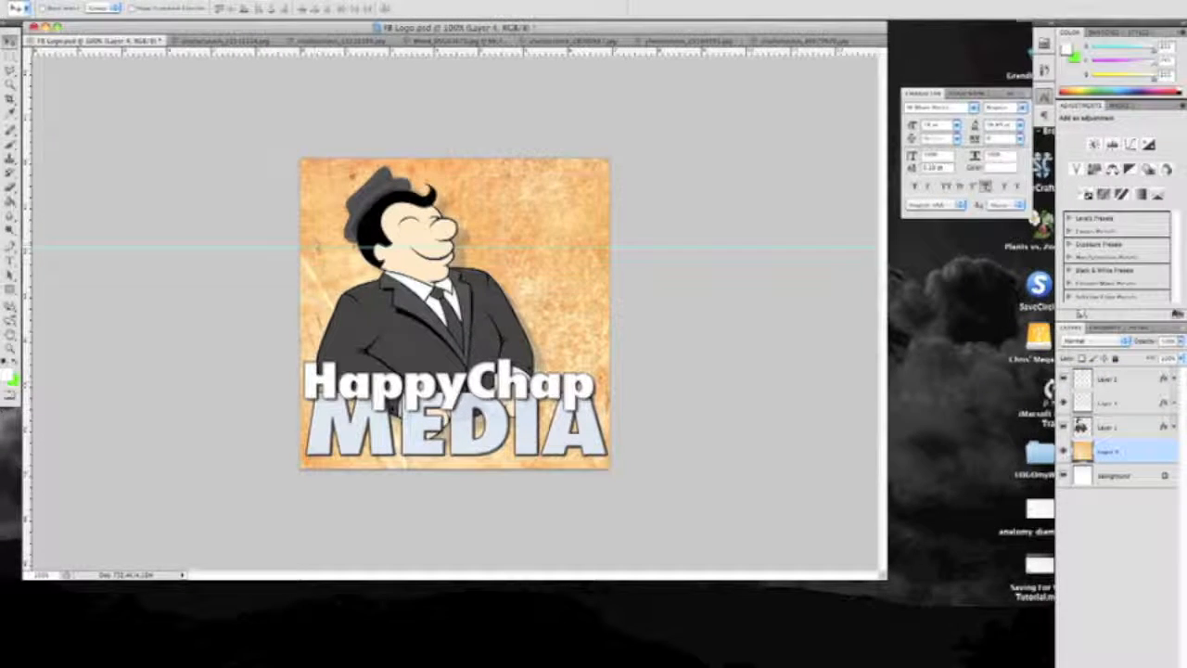
key(super+alt+shift+n)
key(super+v)
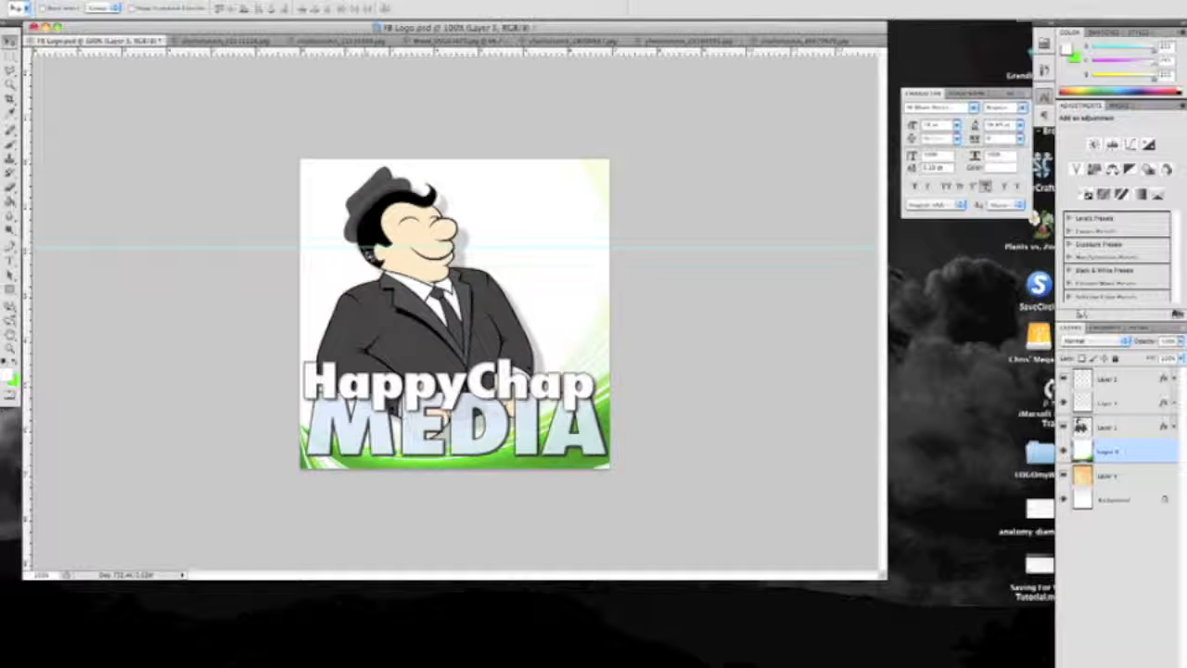
Scale and stretch the green swirl layer to cover the whole canvas, and add an empty layer above it
key(super+t)
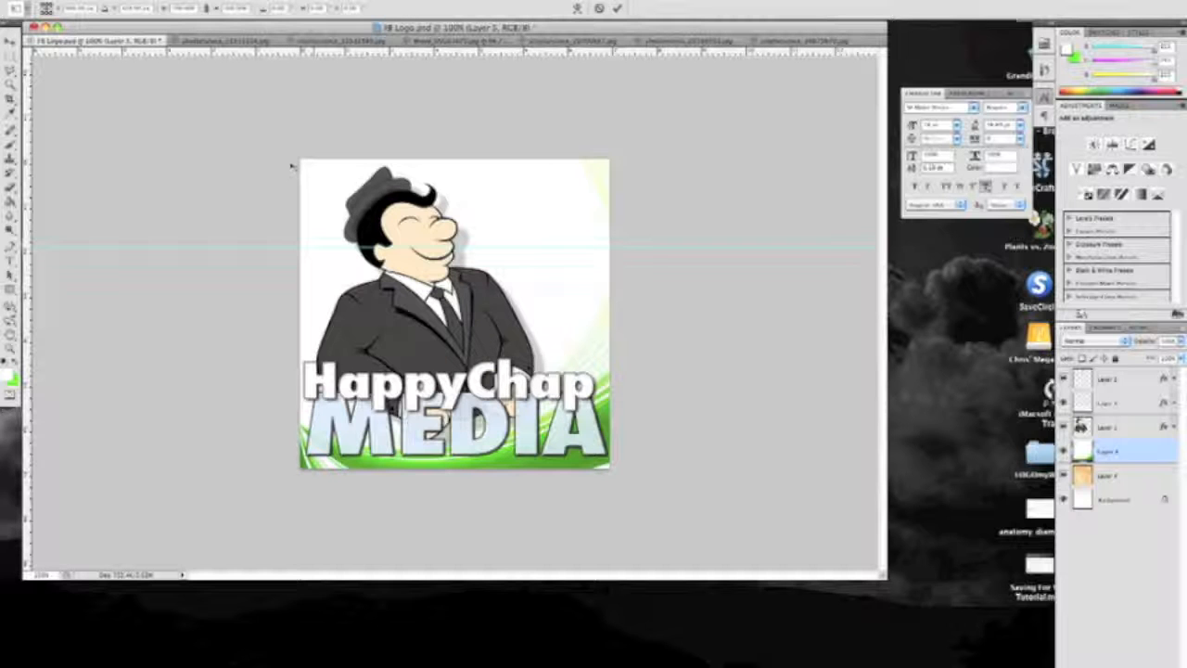
mouse_move(292, 167)
mouse_down()
mouse_move(490, 273)
mouse_move(378, 235)
mouse_move(314, 197)
mouse_move(296, 164)
mouse_up()
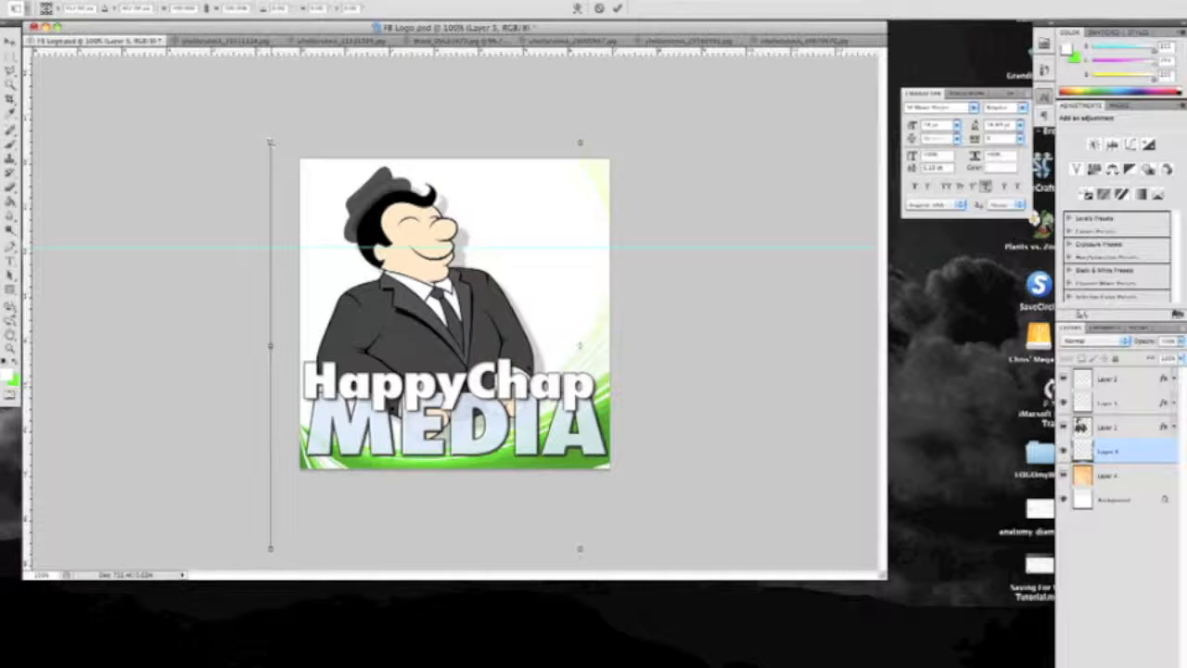
drag(270, 142, 493, 287)
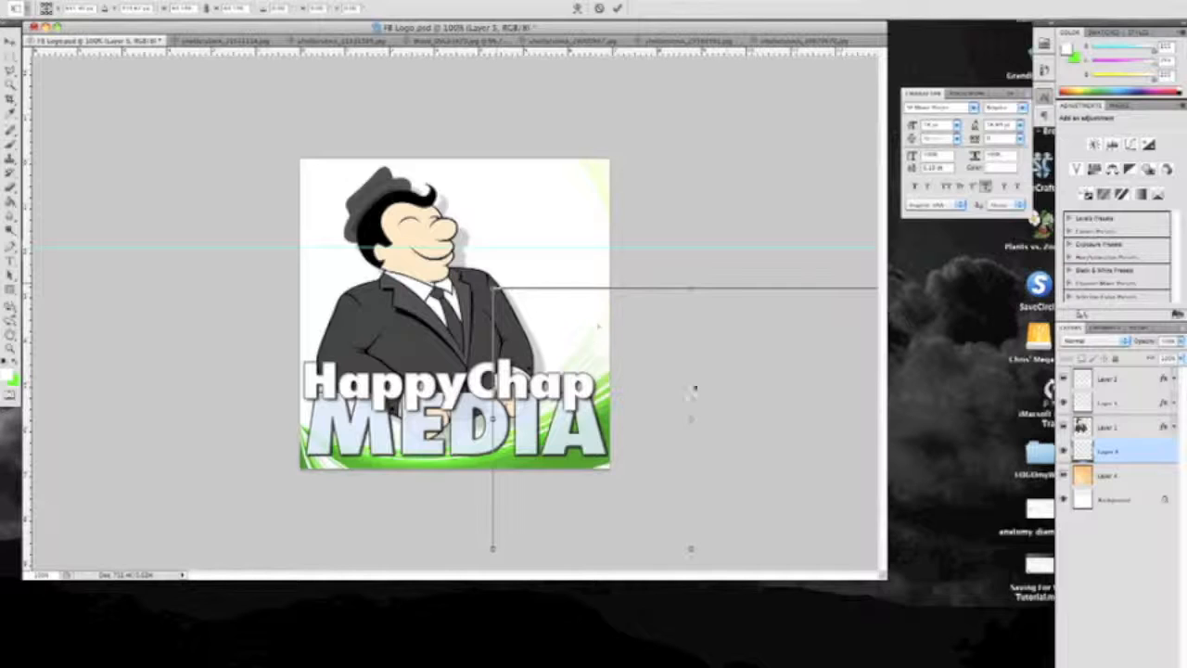
drag(744, 417, 585, 357)
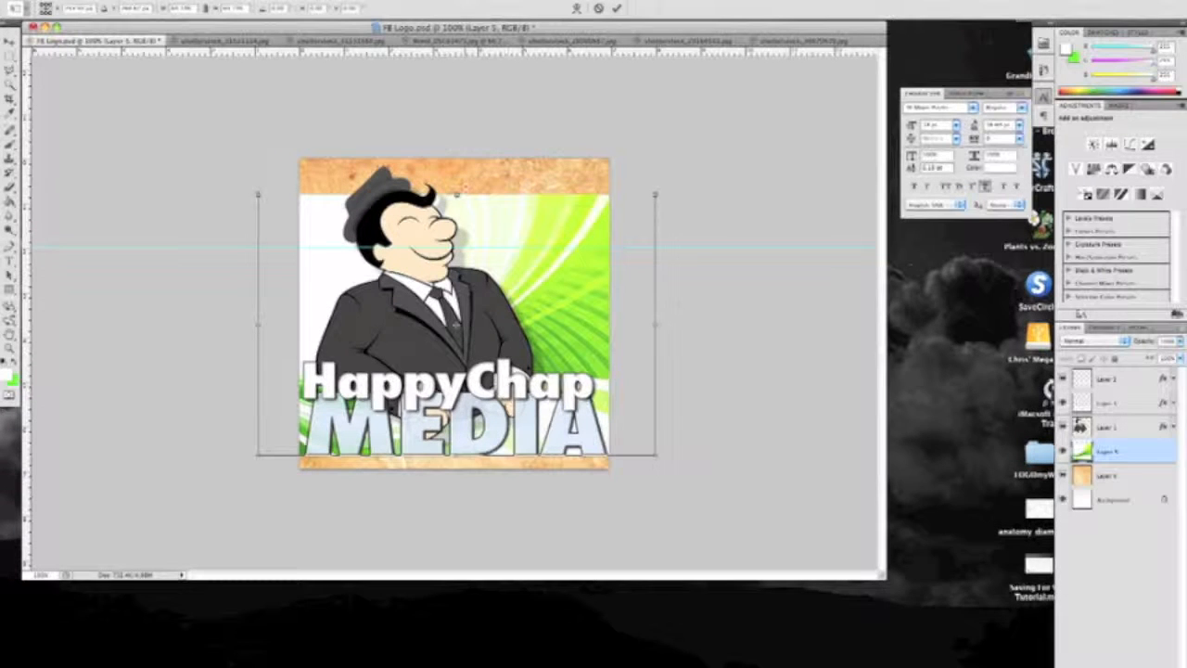
drag(457, 193, 456, 160)
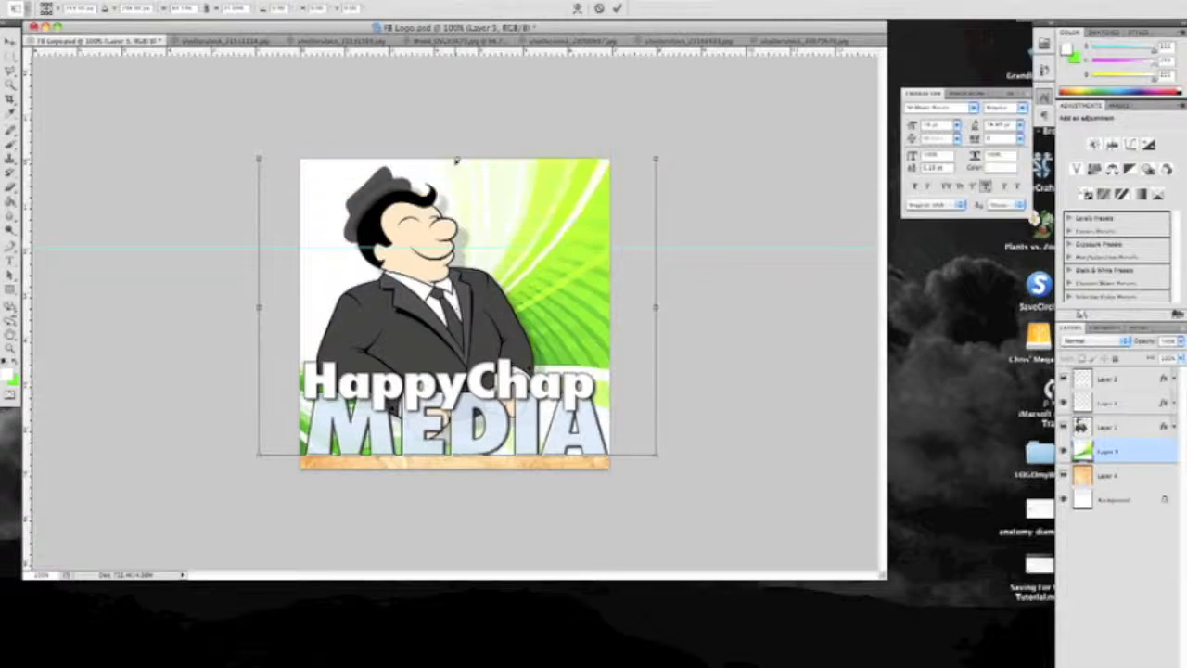
drag(454, 453, 456, 468)
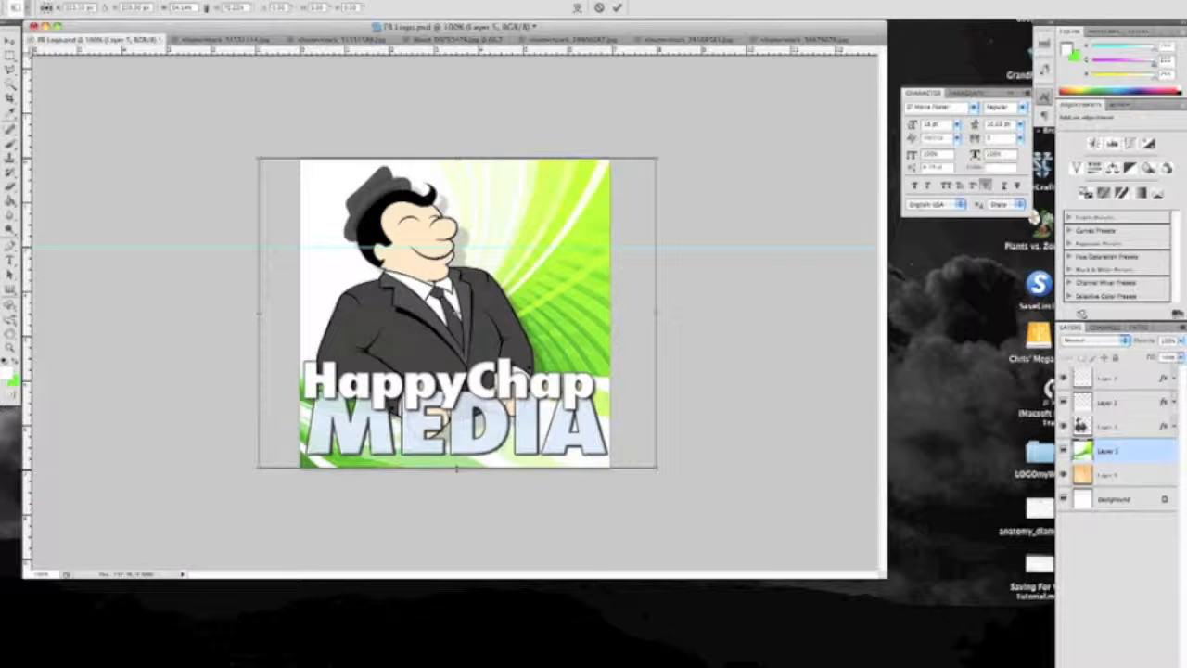
click(617, 8)
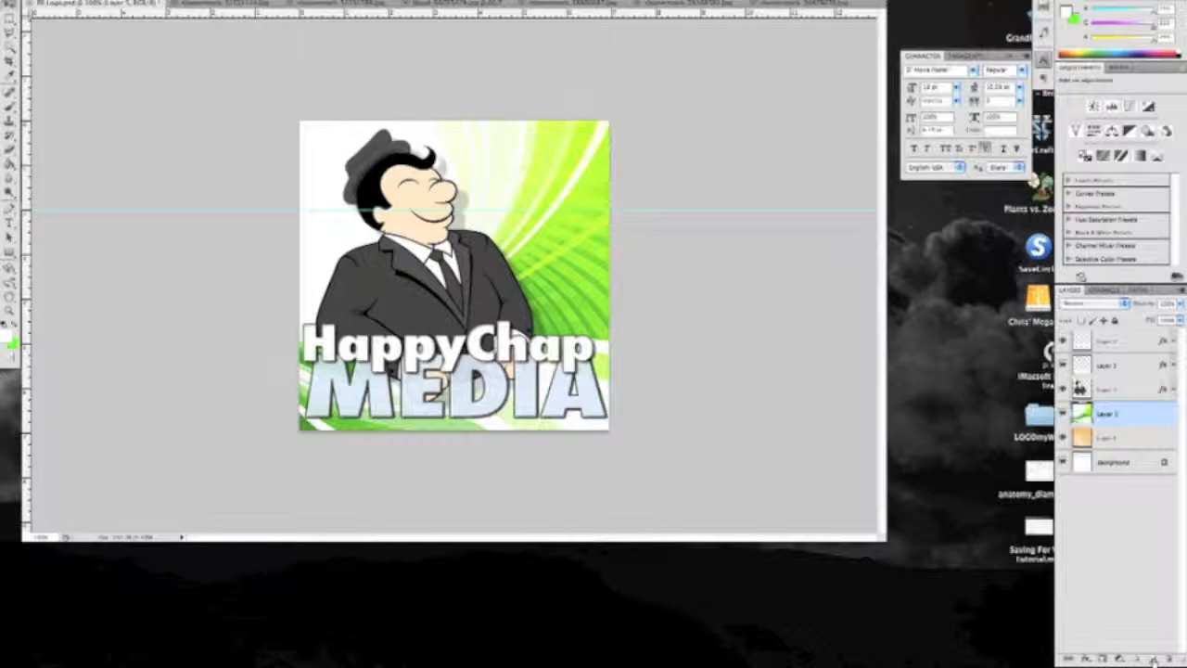
click(1152, 660)
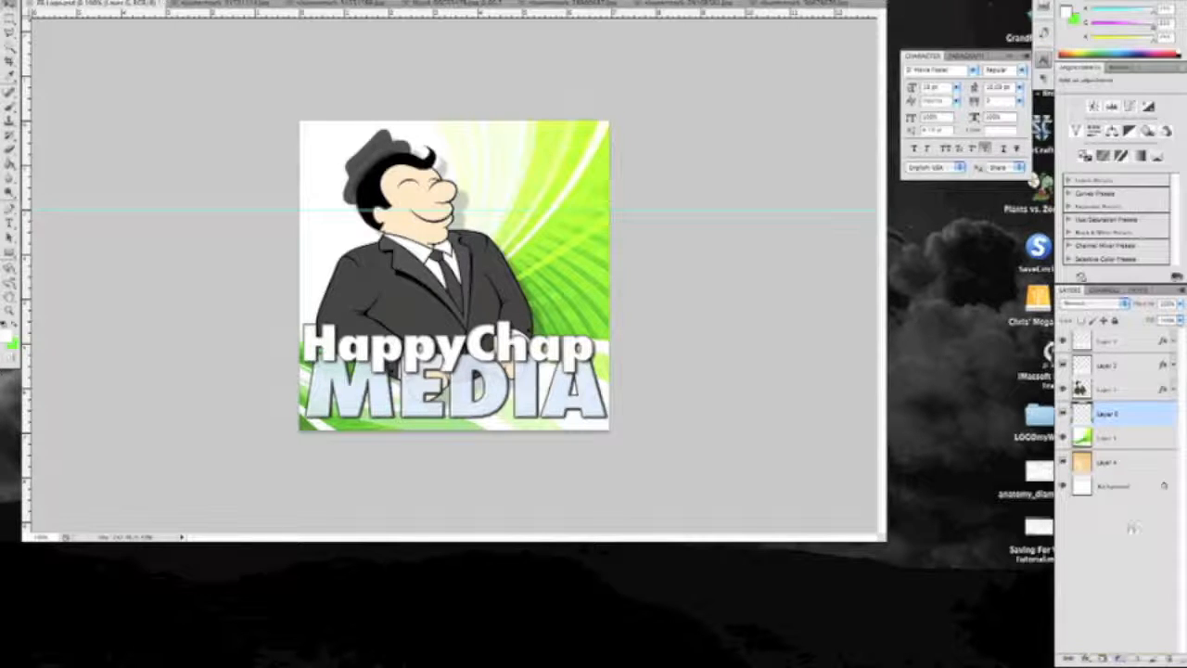
Link the HappyChap text layer with the cartoon man layer and move the two together
click(1121, 345)
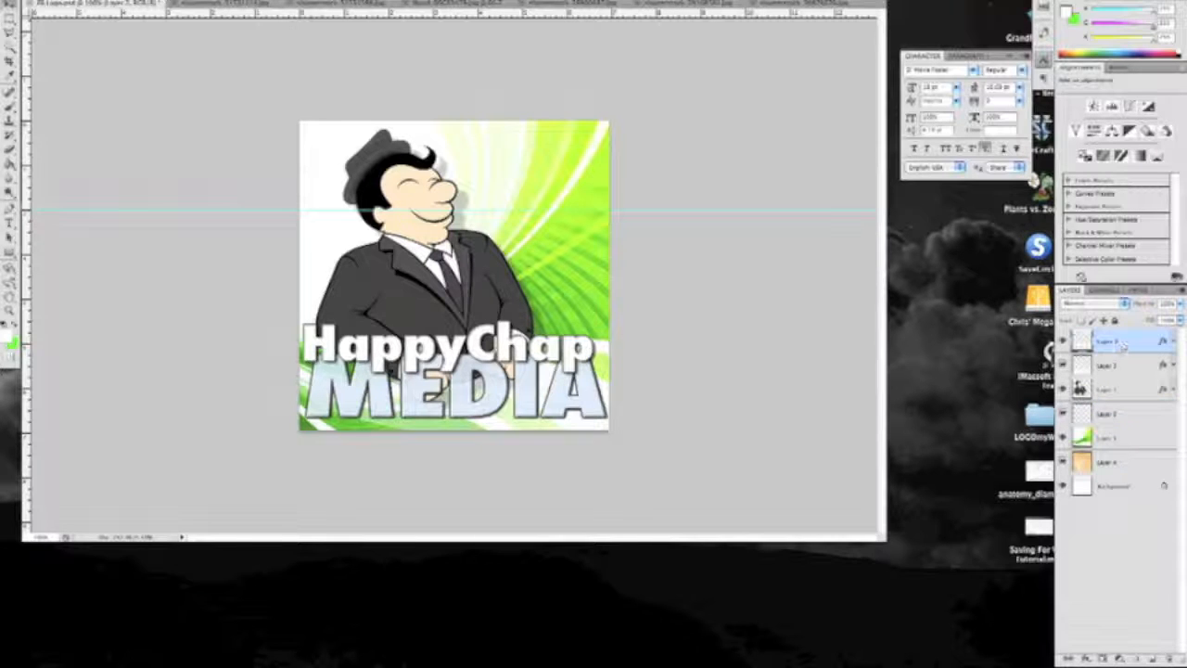
super+click(1125, 393)
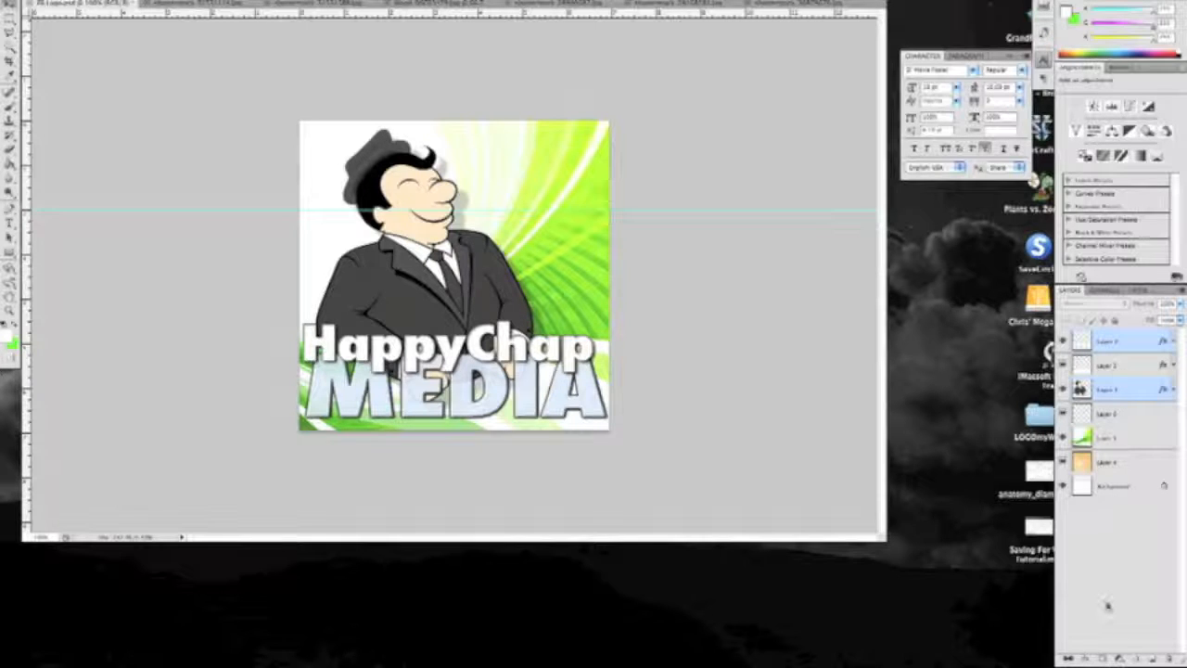
click(1067, 658)
drag(465, 298, 461, 327)
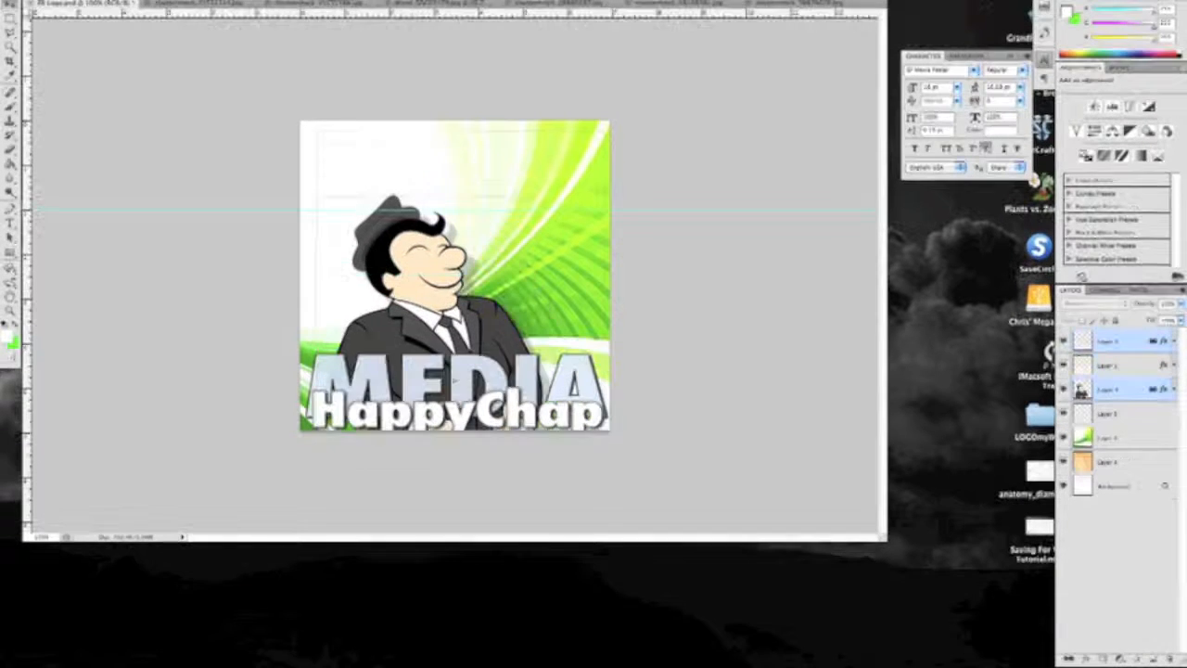
Move the linked HappyChap text and cartoon man back to their original position, and unlink the two layers
drag(436, 343, 481, 295)
drag(445, 369, 443, 394)
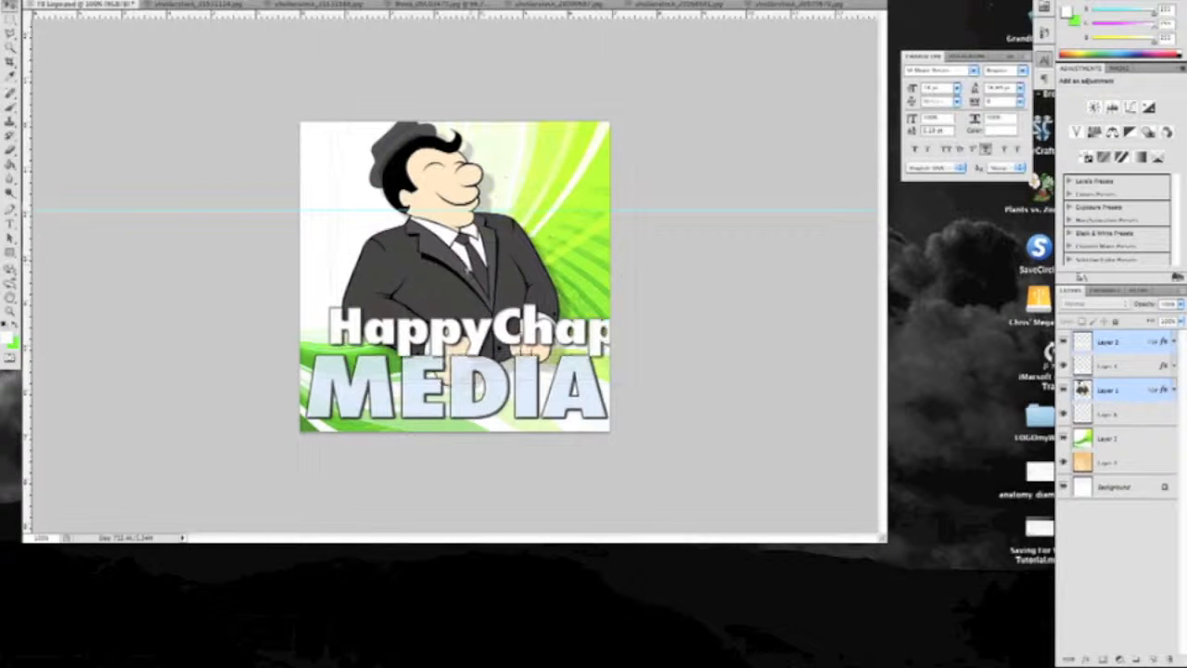
drag(459, 288, 450, 279)
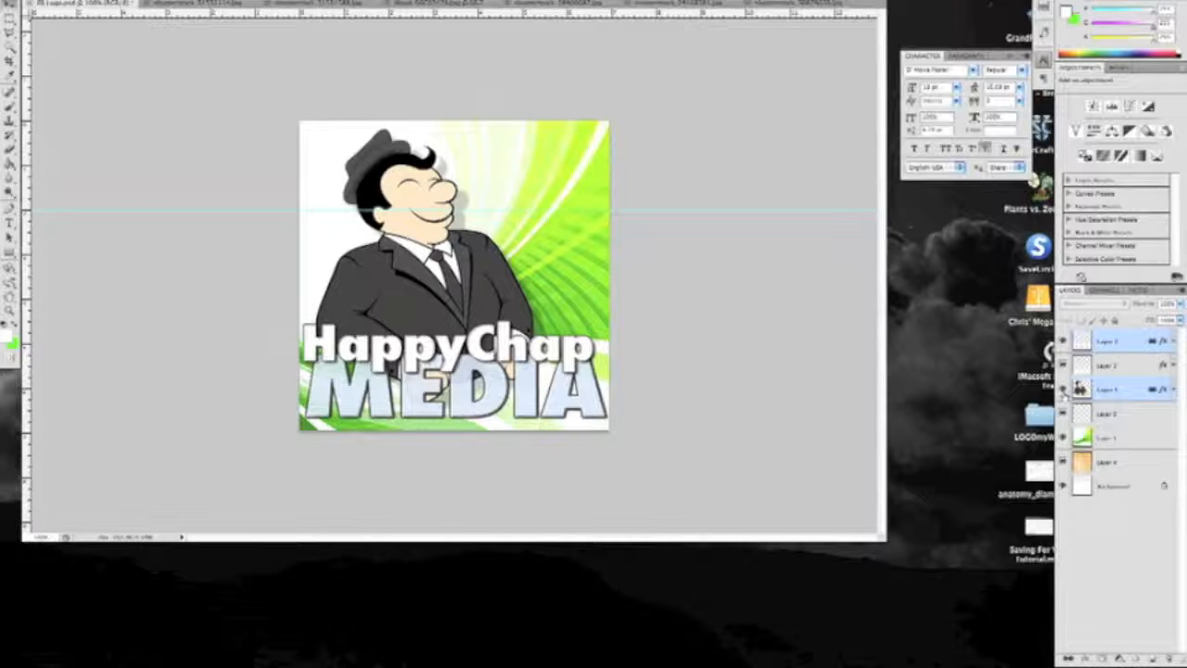
click(1067, 658)
click(1132, 526)
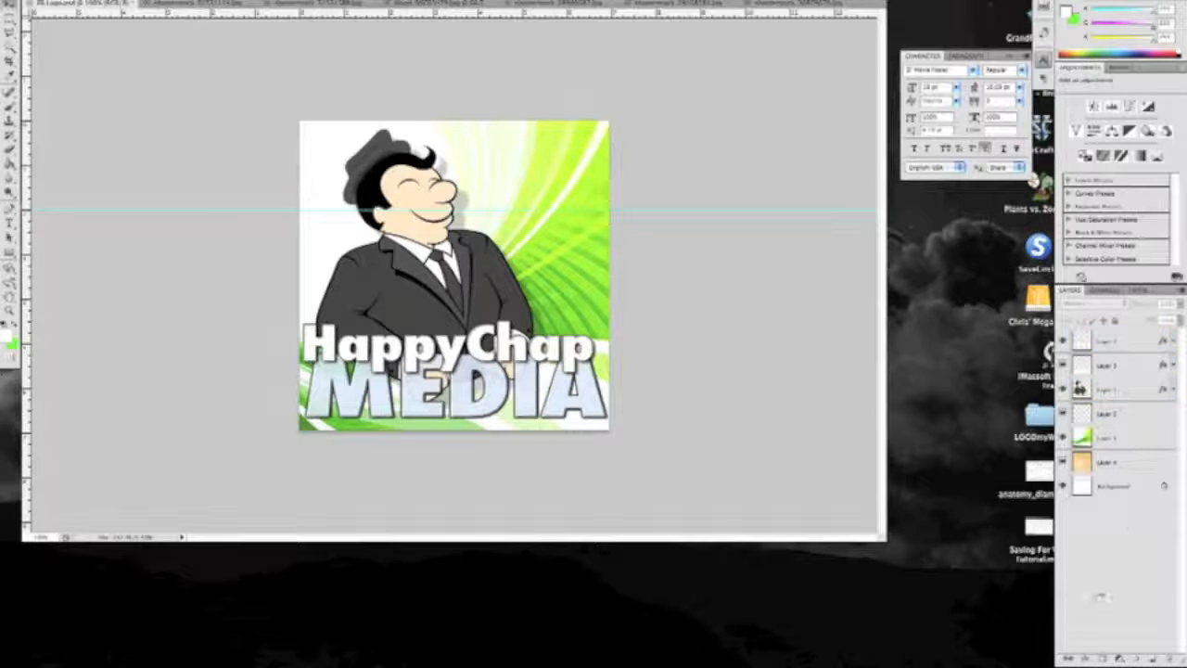
Create a layer group named LOGO, place the two text layers and the cartoon man layer inside, and collapse it
click(1134, 658)
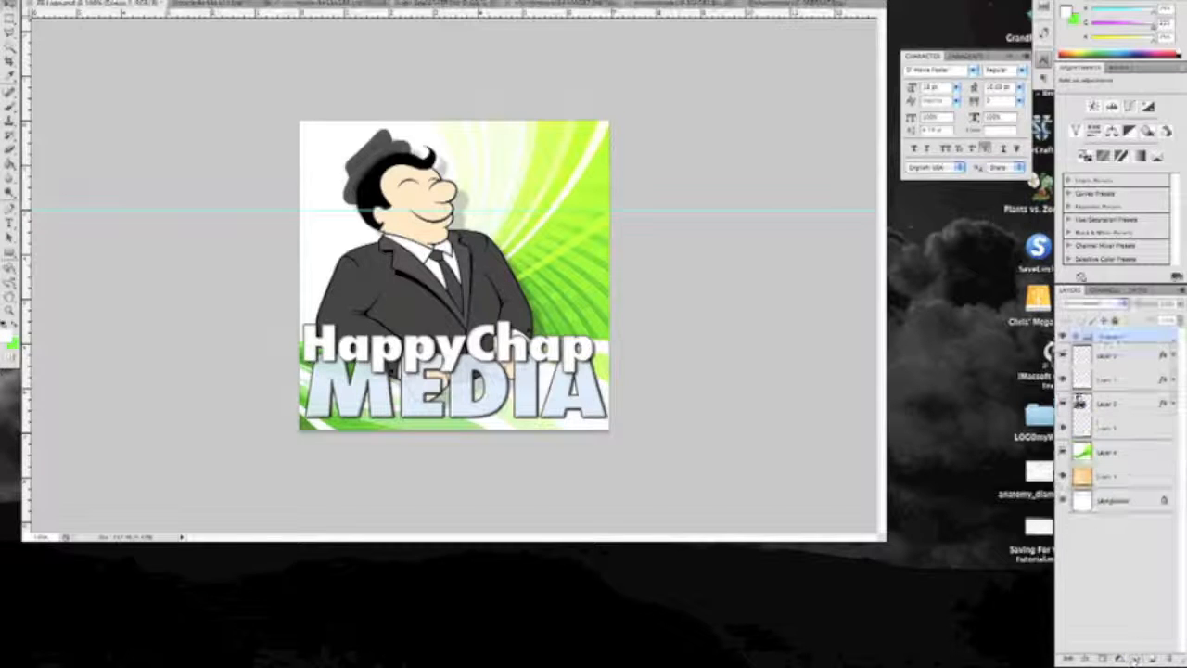
double_click(1122, 336)
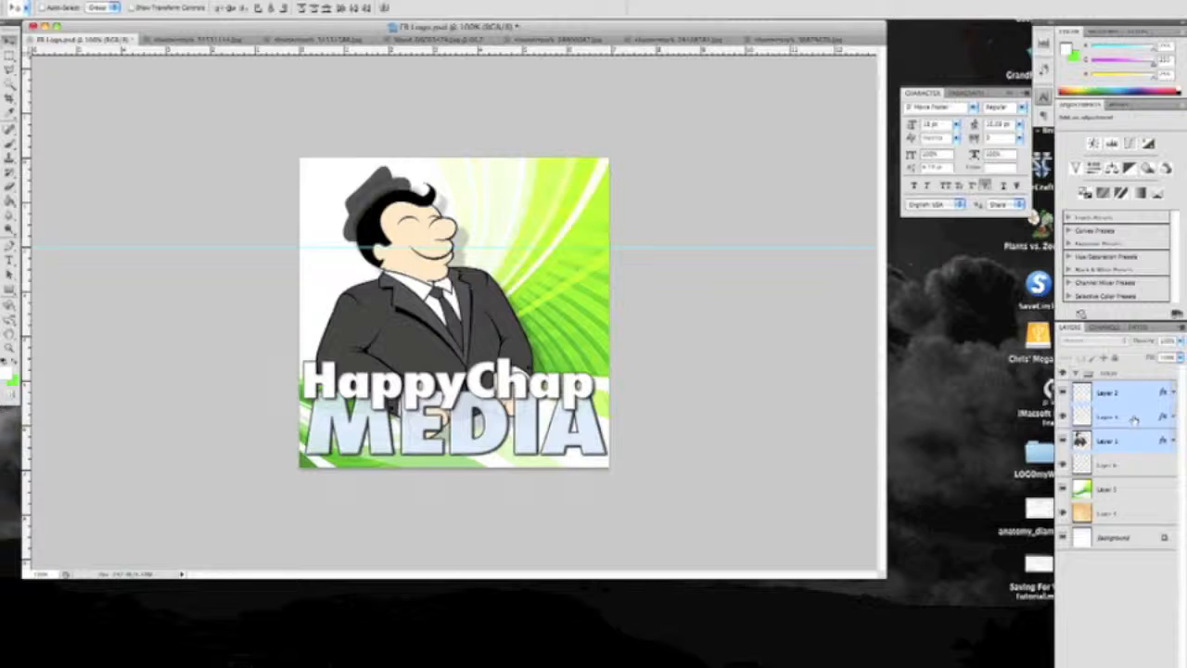
drag(1131, 391, 1121, 377)
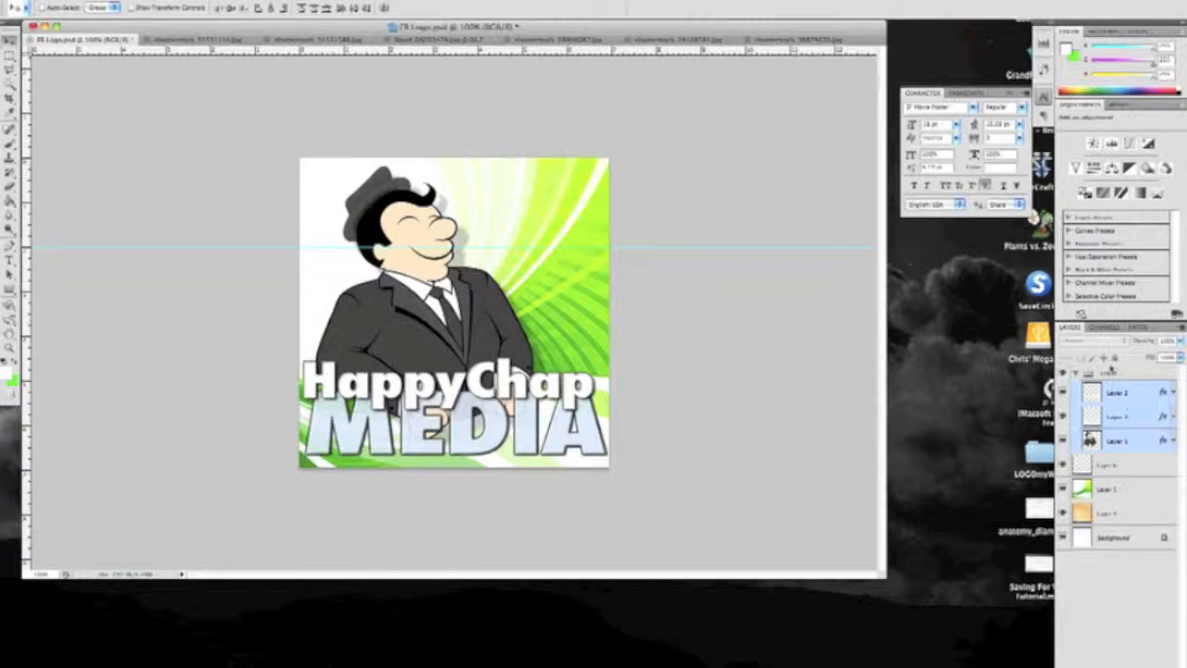
click(1077, 373)
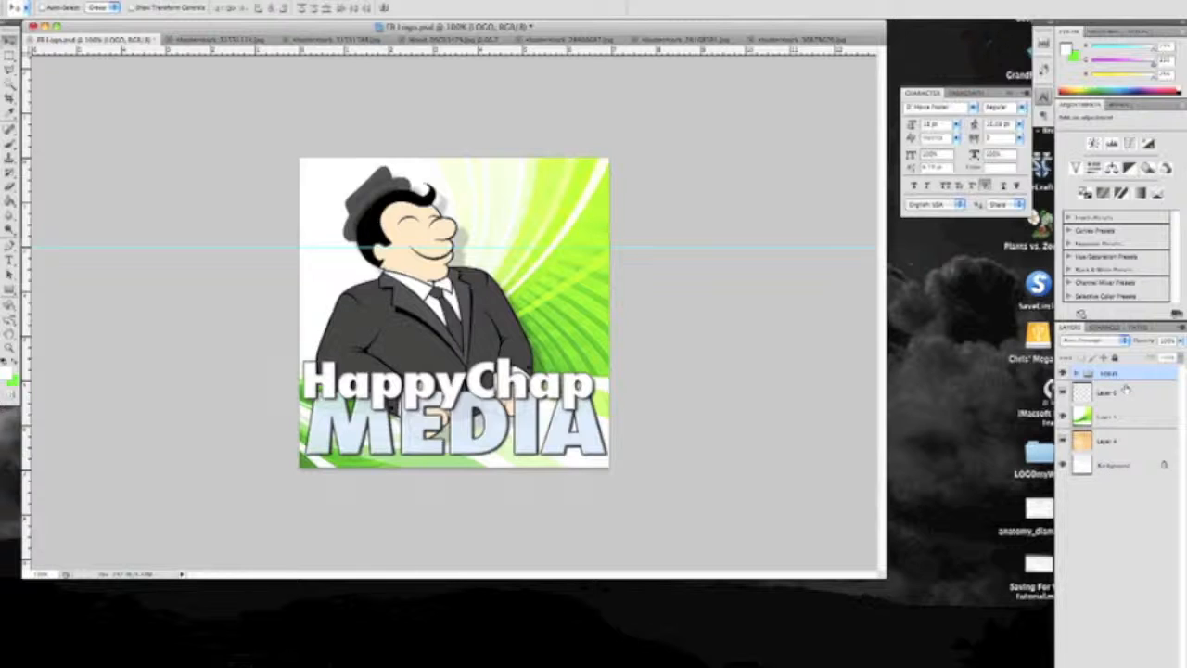
Rename the green swirl layer as Glossy and the orange texture layer as Paper
click(1148, 396)
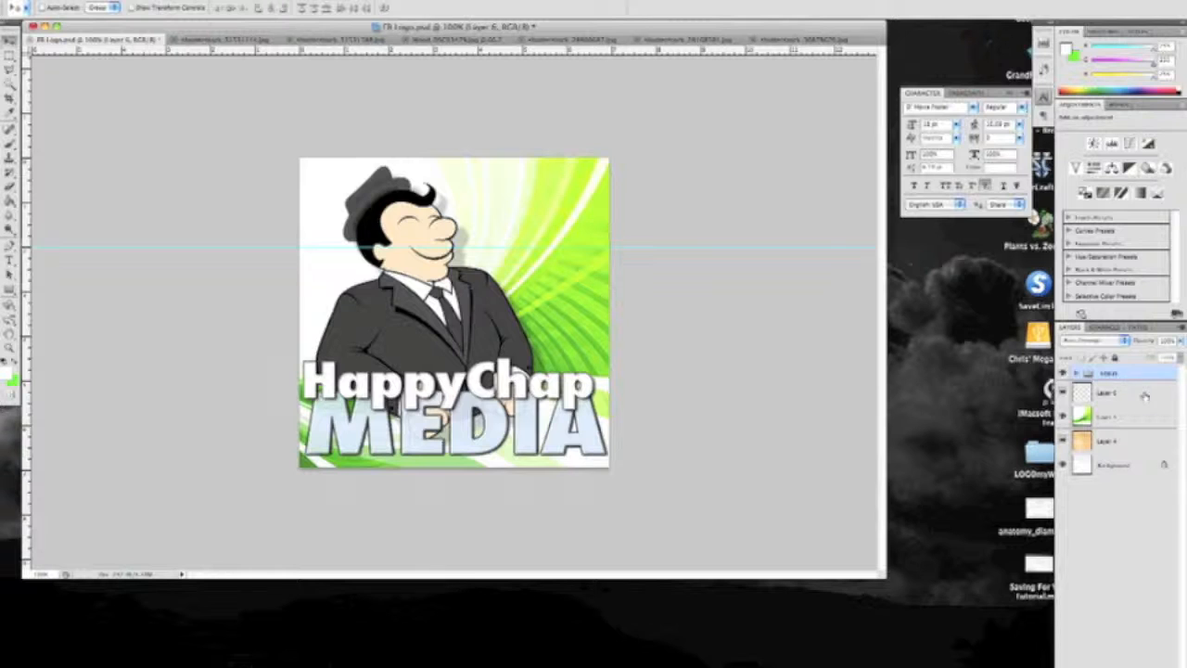
click(1144, 417)
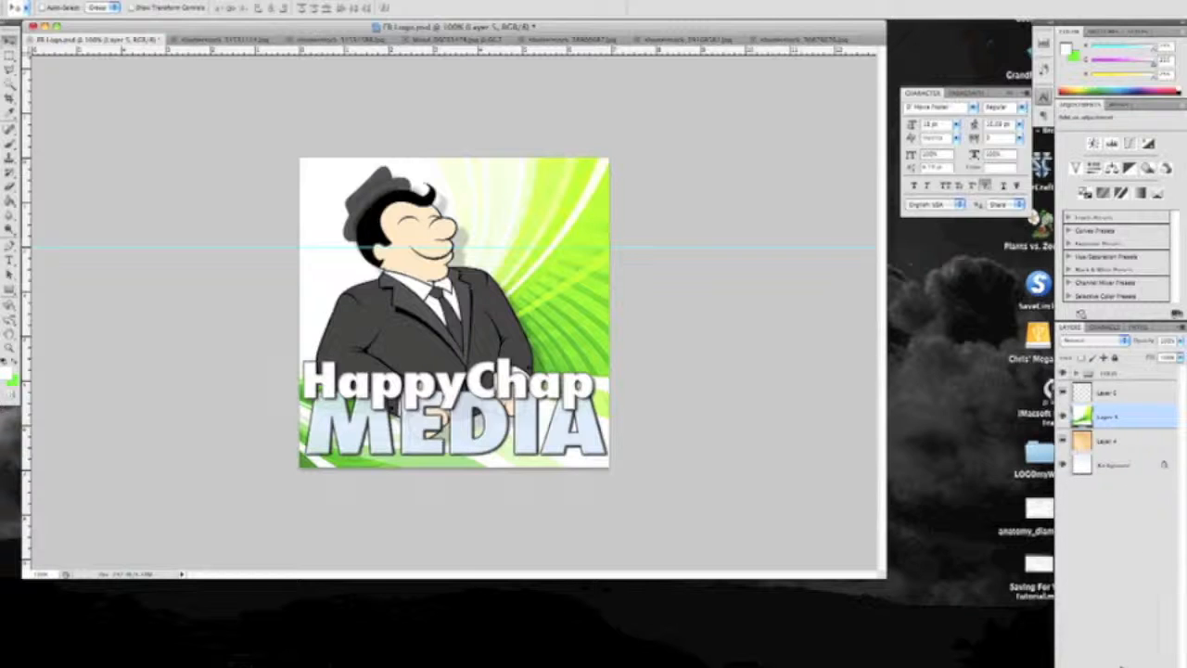
double_click(1108, 417)
text(Bg)
click(1109, 442)
double_click(1110, 443)
text(Paper)
click(1124, 552)
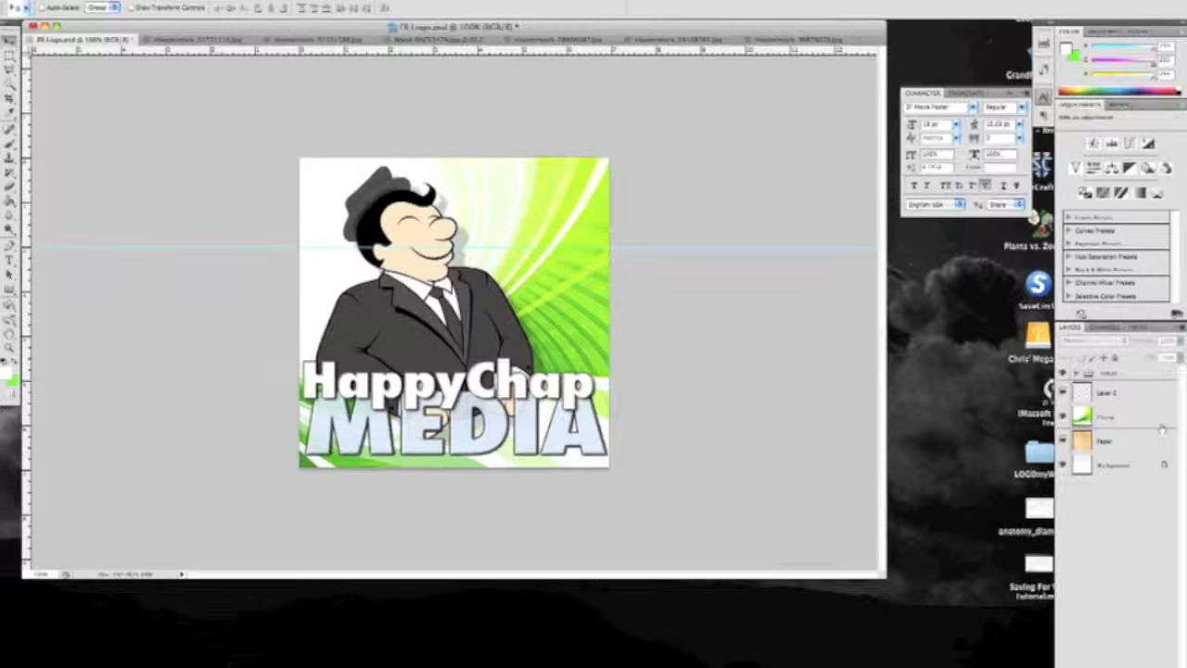
Rename the empty layer below the LOGO group as Color
click(1122, 419)
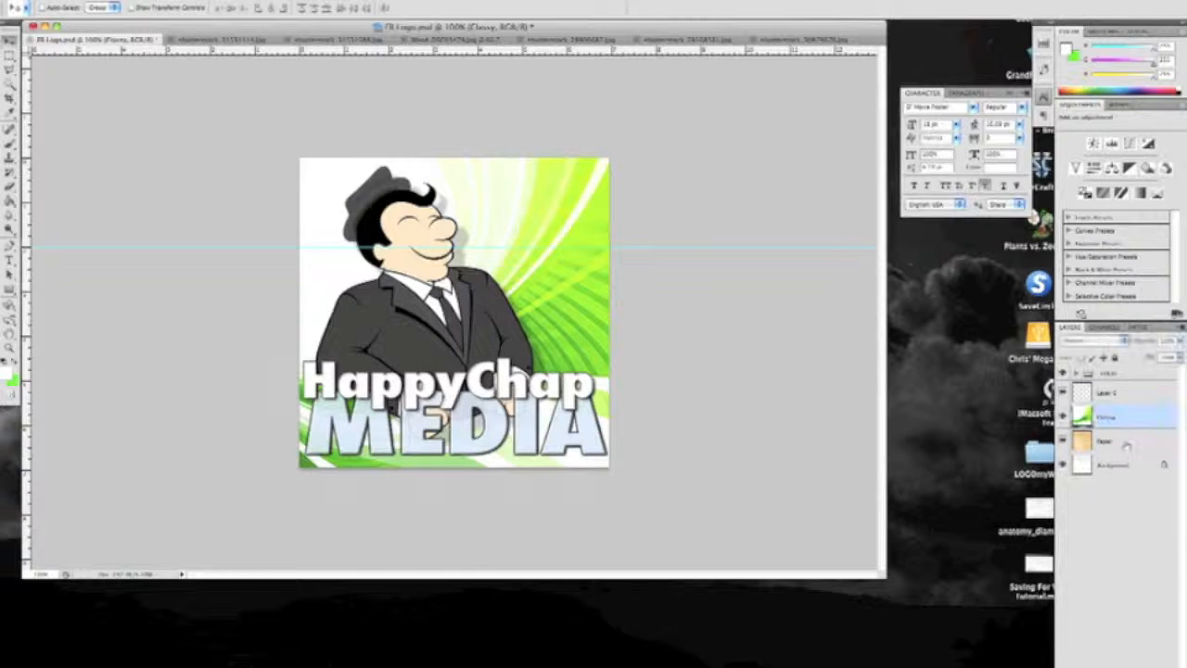
click(1108, 392)
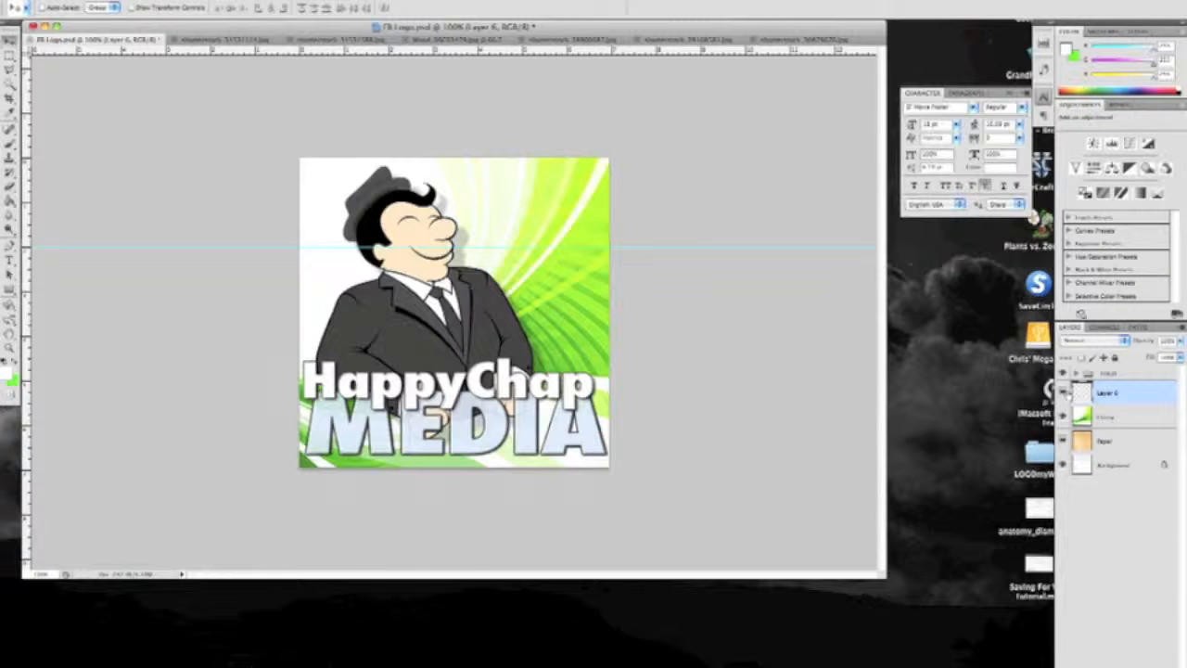
double_click(1116, 401)
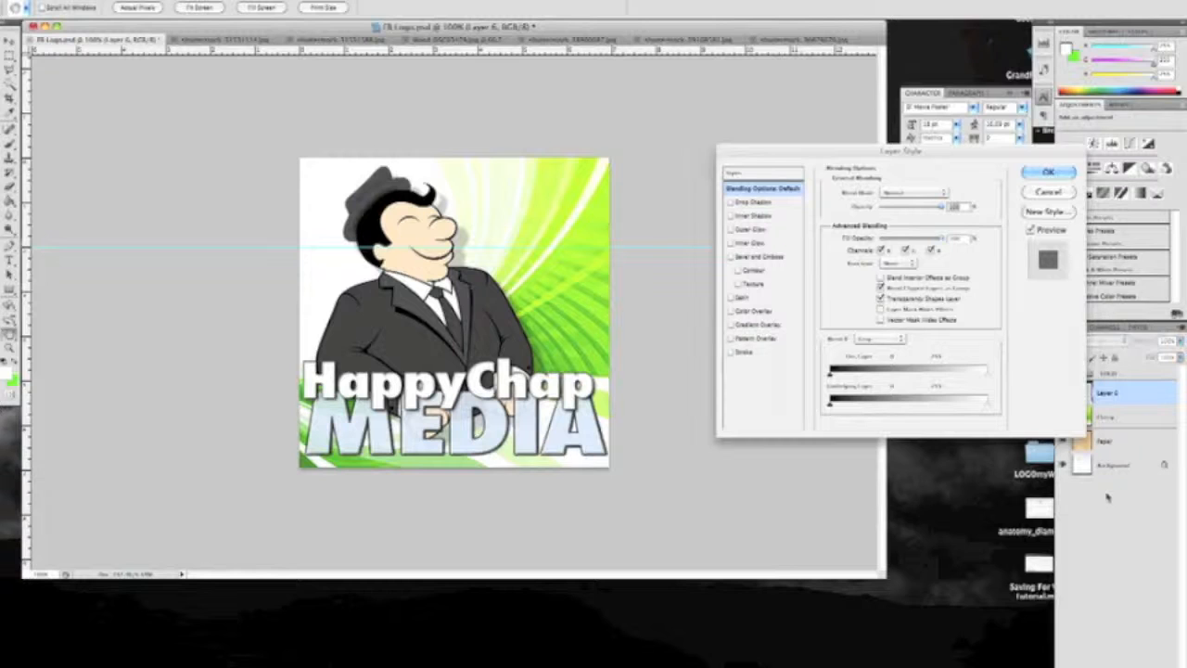
click(1048, 193)
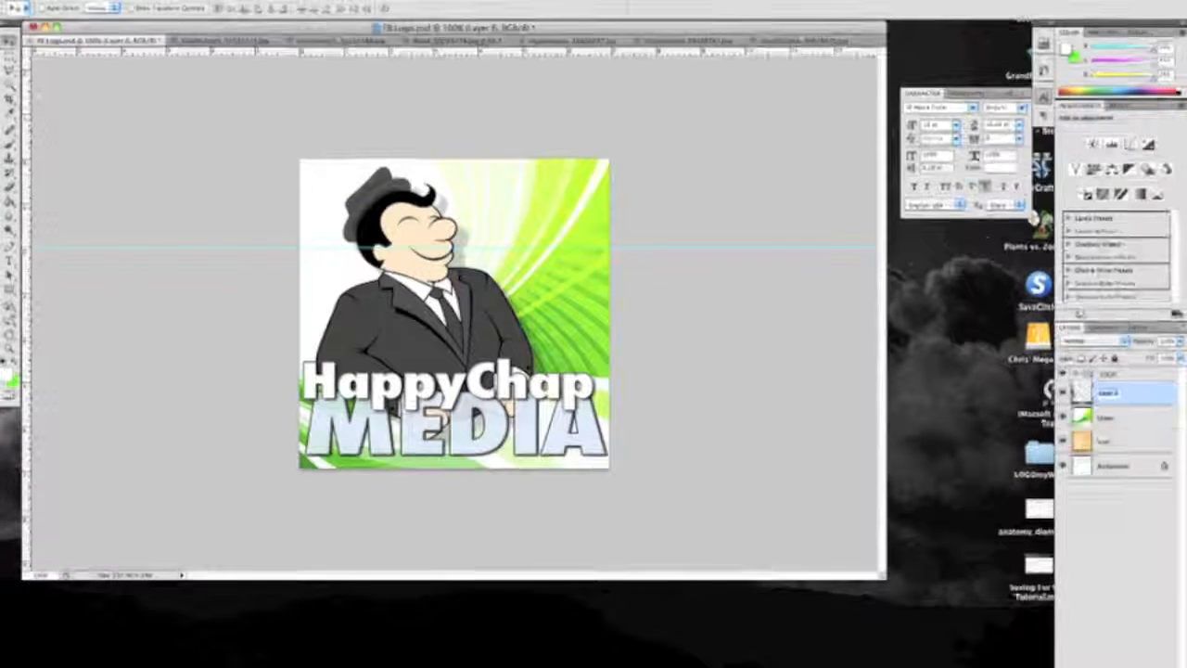
text(Lines)
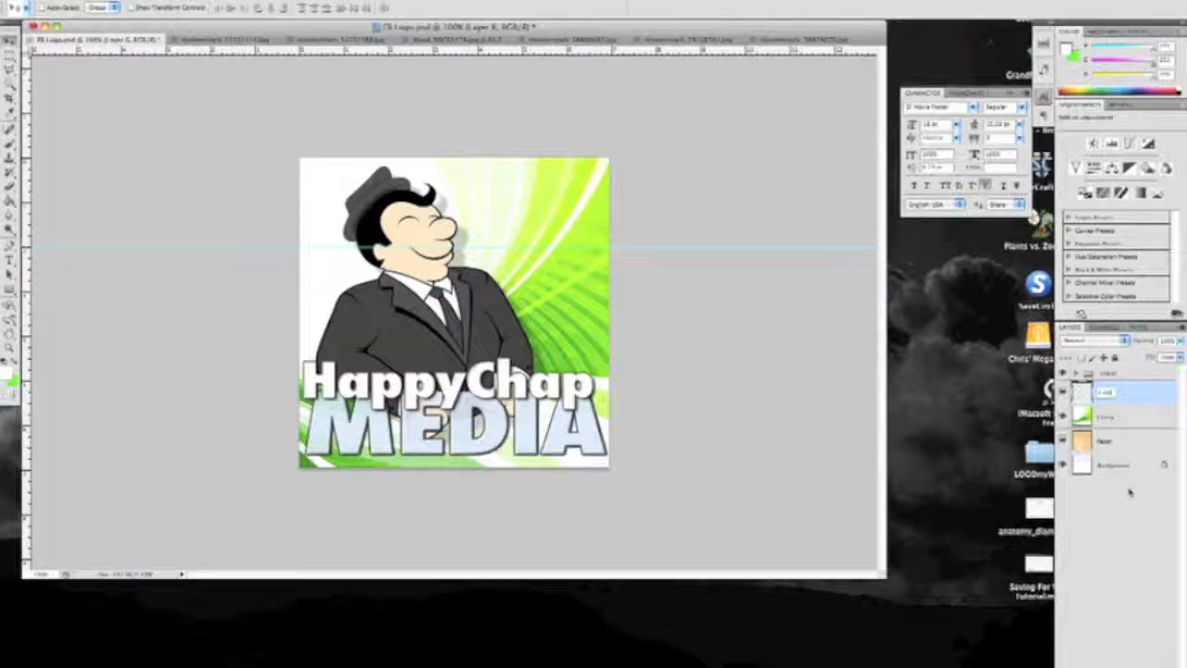
click(1150, 583)
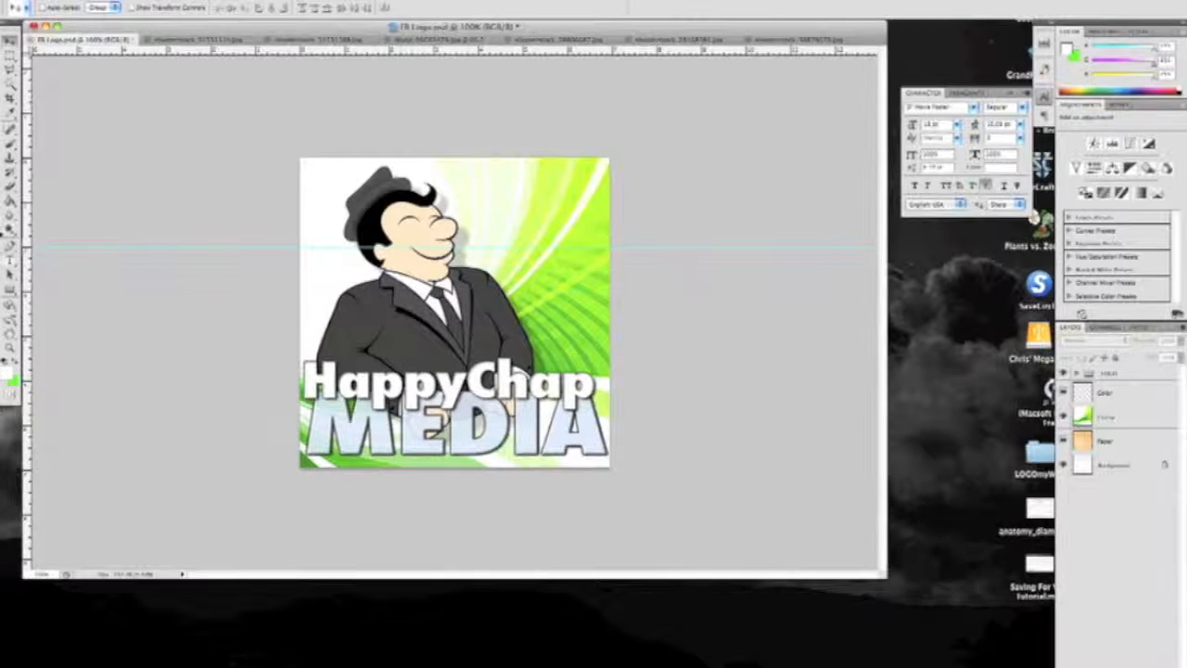
Set the foreground color to a fully saturated bright red
click(7, 375)
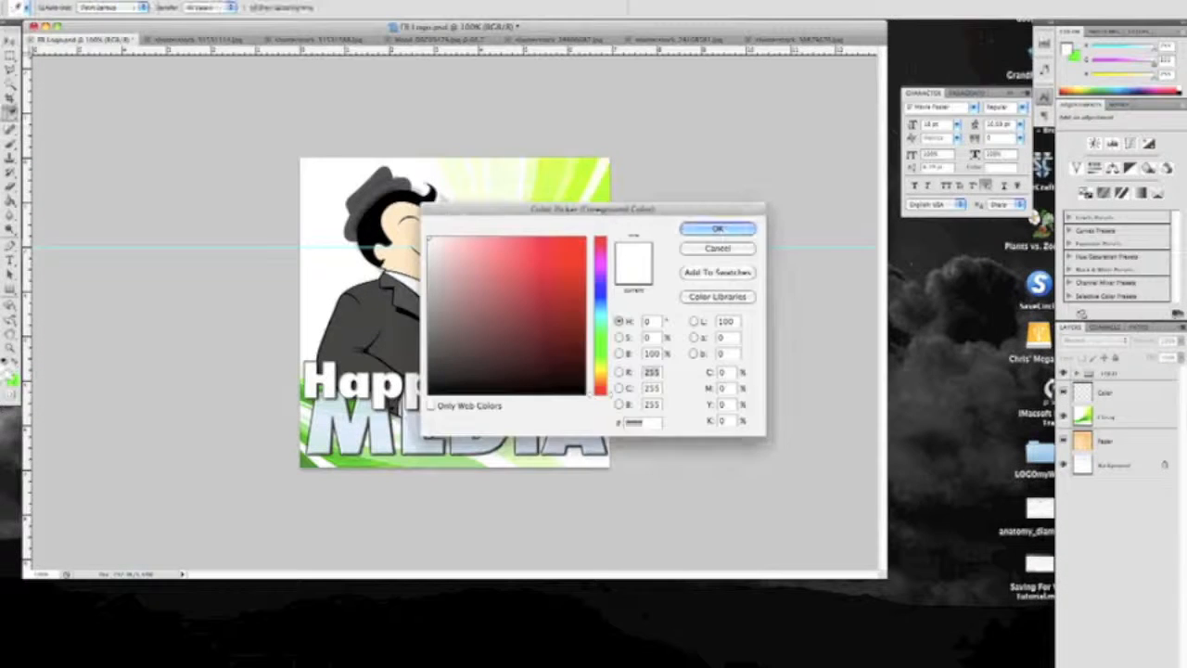
click(586, 241)
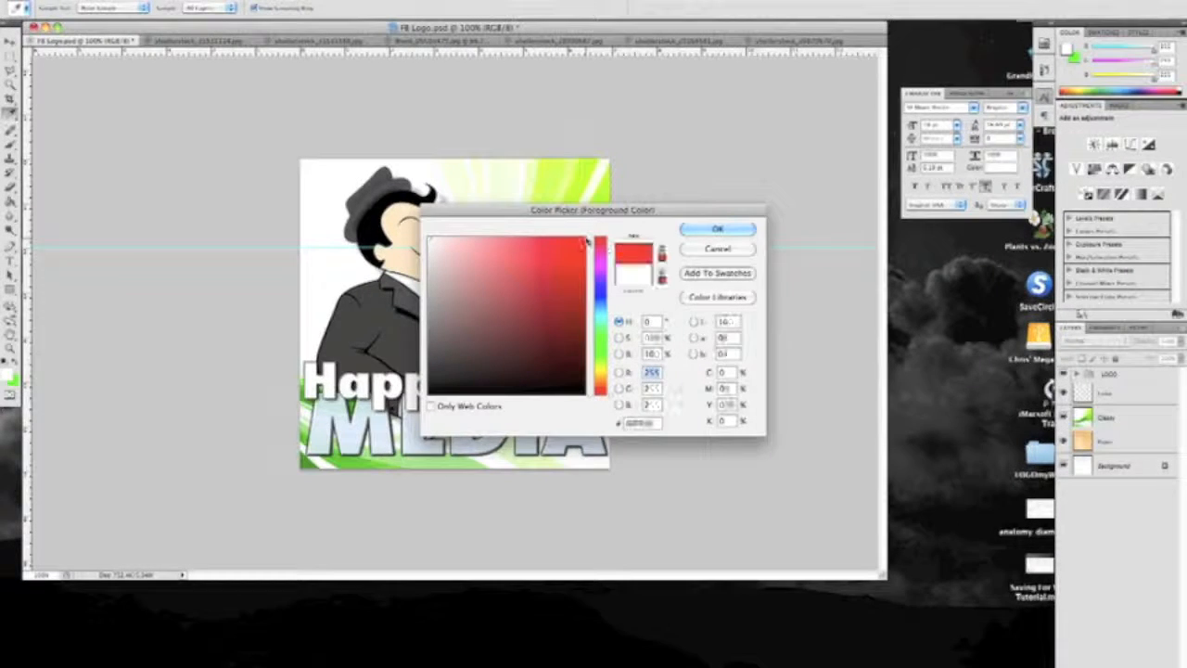
click(717, 229)
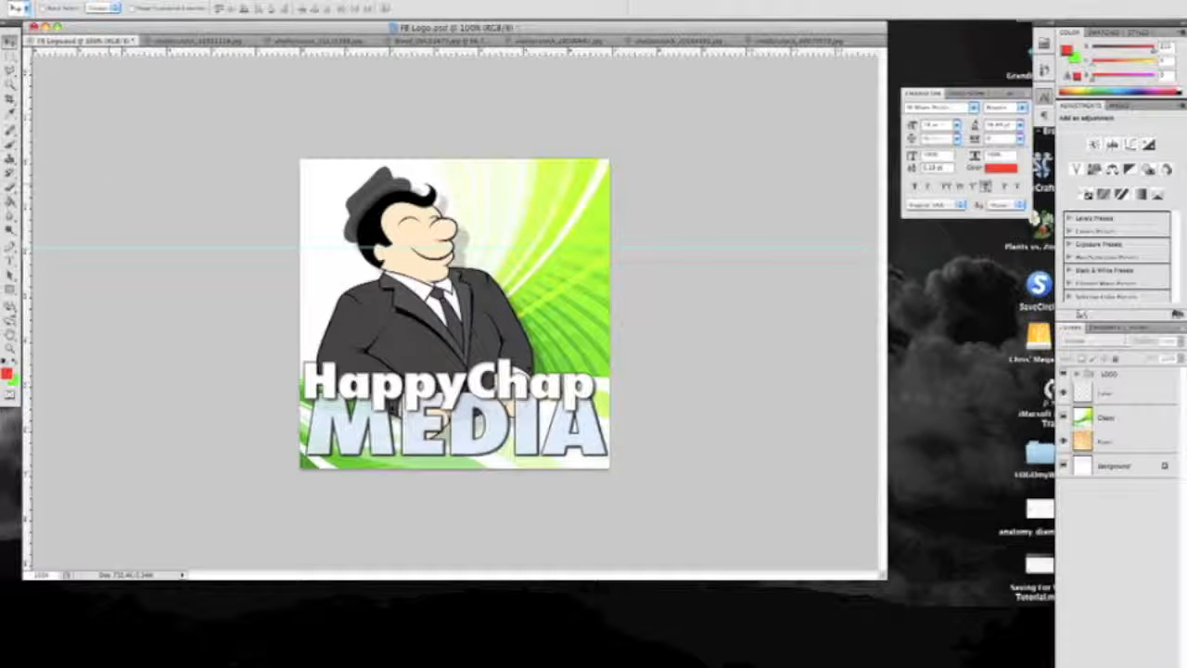
Fill the Color layer with the red foreground color using the Paint Bucket
click(11, 200)
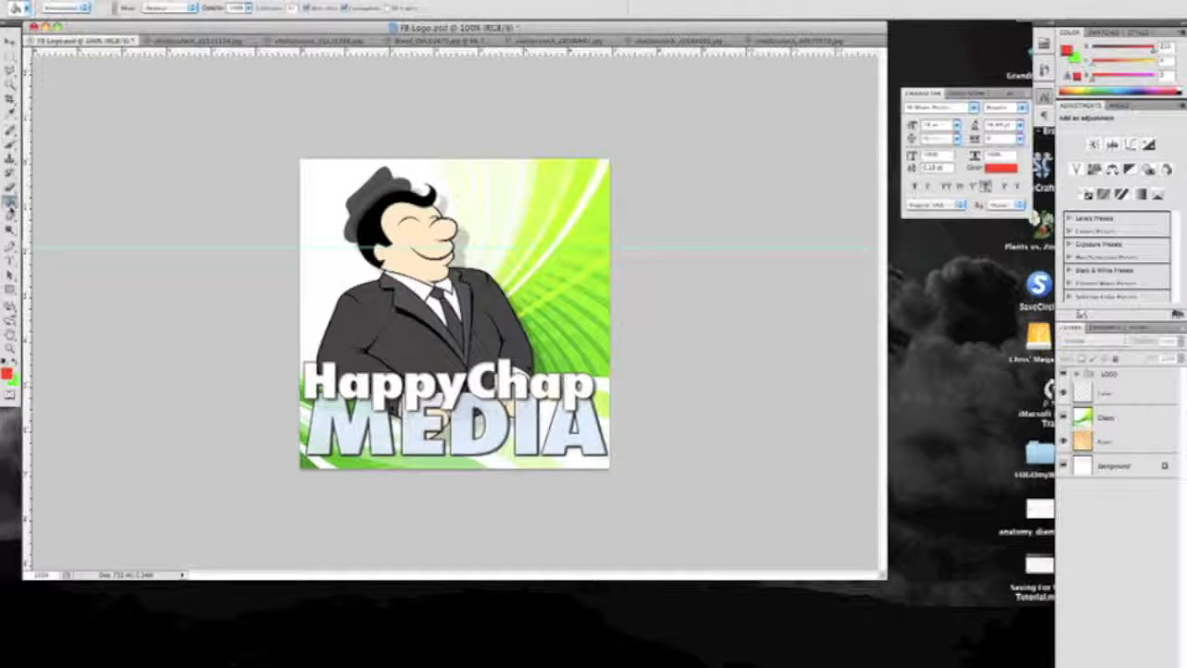
click(475, 226)
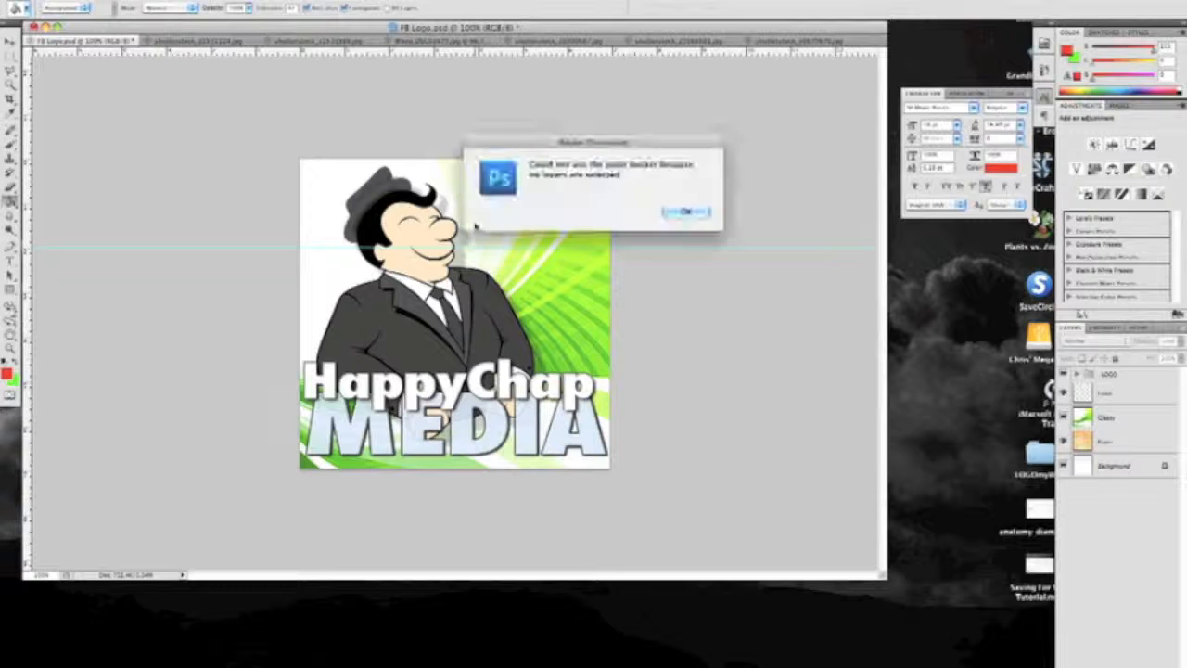
click(684, 211)
click(1133, 393)
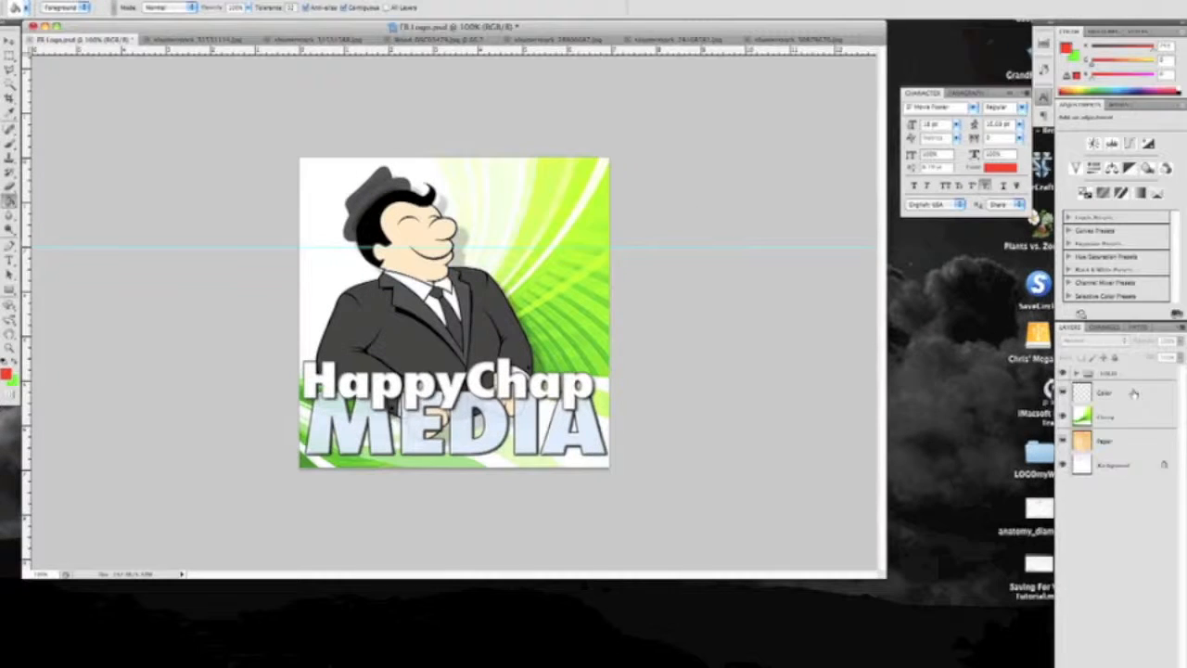
click(513, 213)
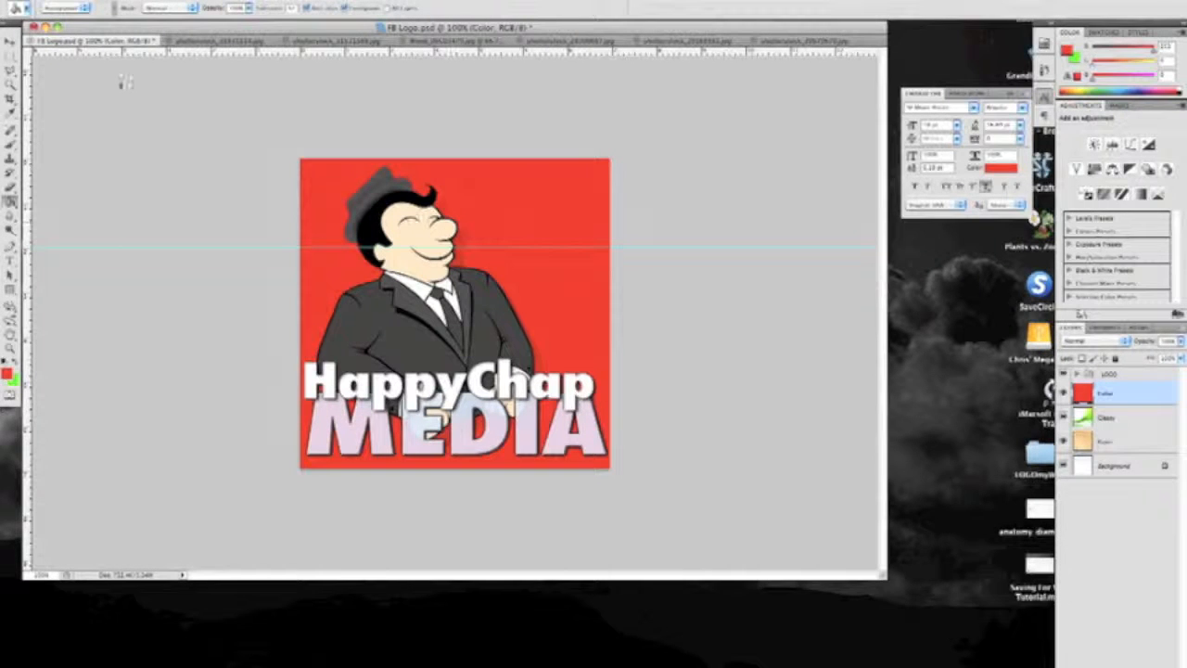
Leave the Paint Bucket for the Move tool and set the Color layer's blend mode to Color
click(11, 43)
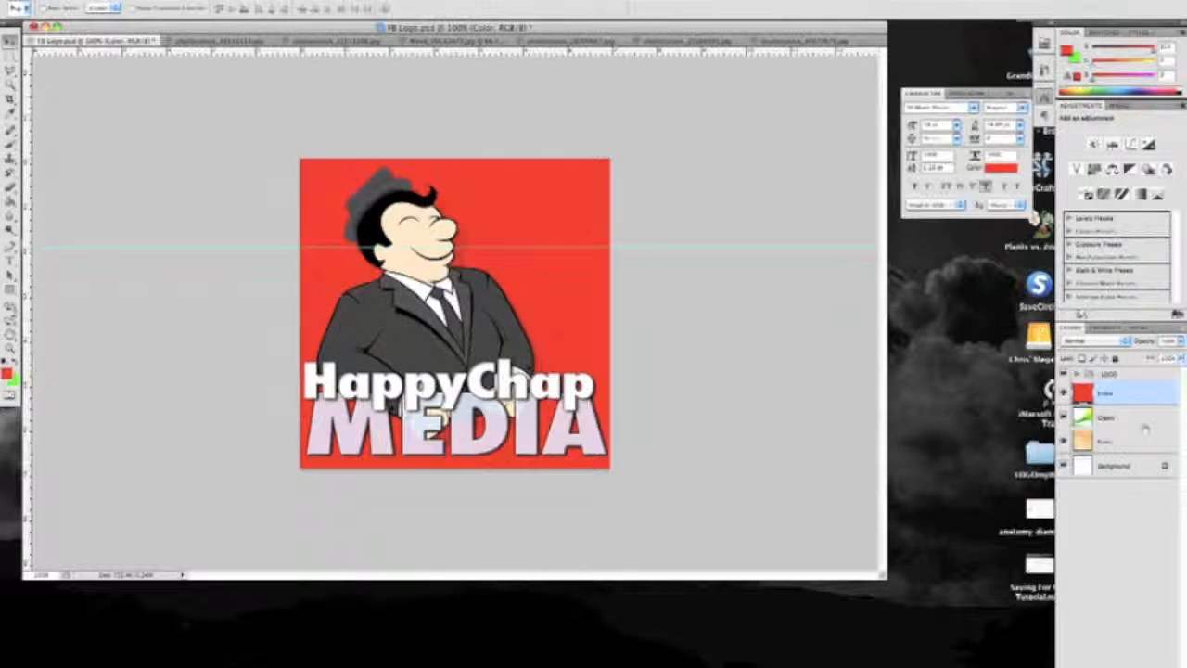
click(1124, 343)
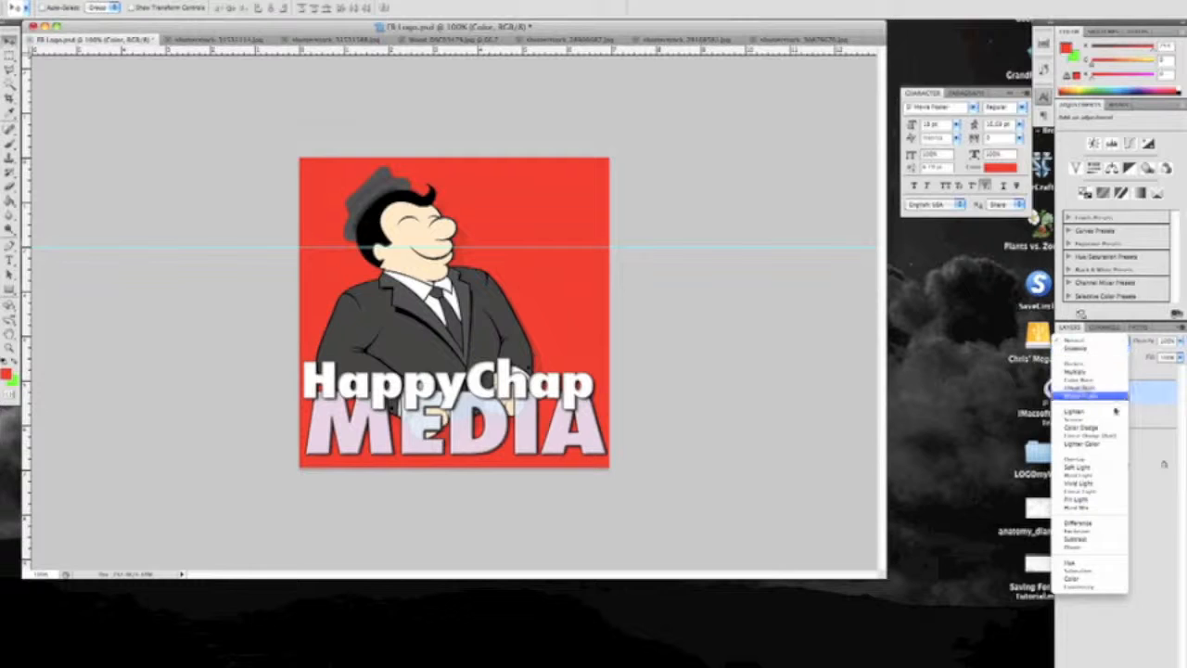
click(1099, 581)
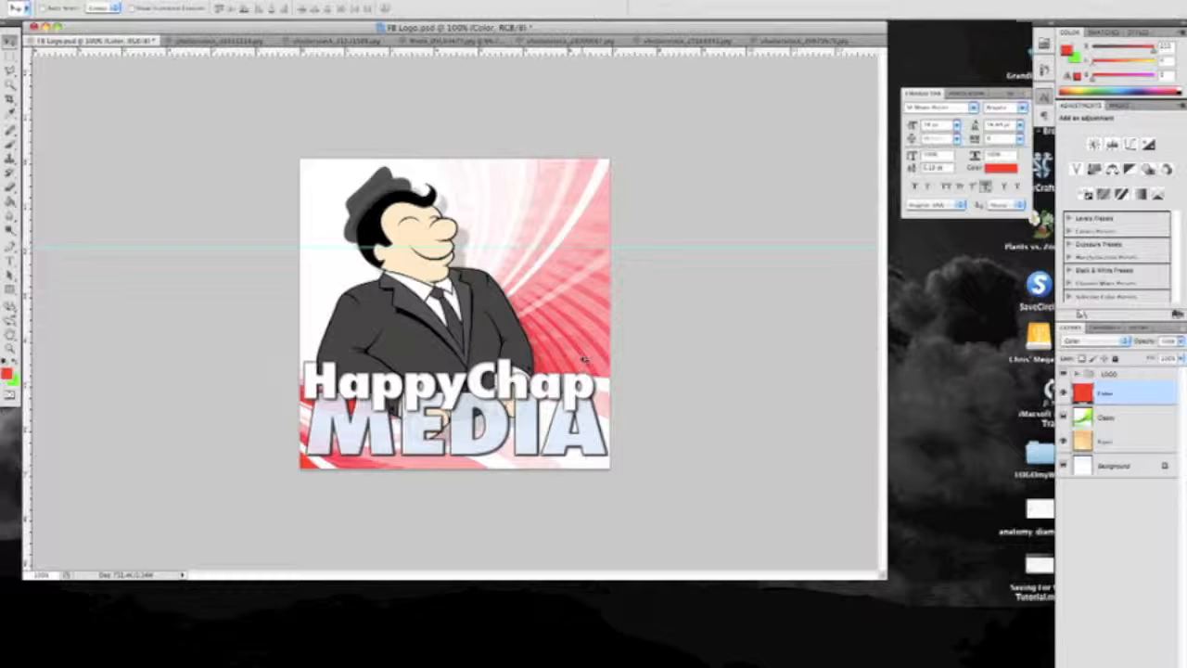
Hide and show the Color layer to compare the Glossy background with and without the red tint
click(1120, 419)
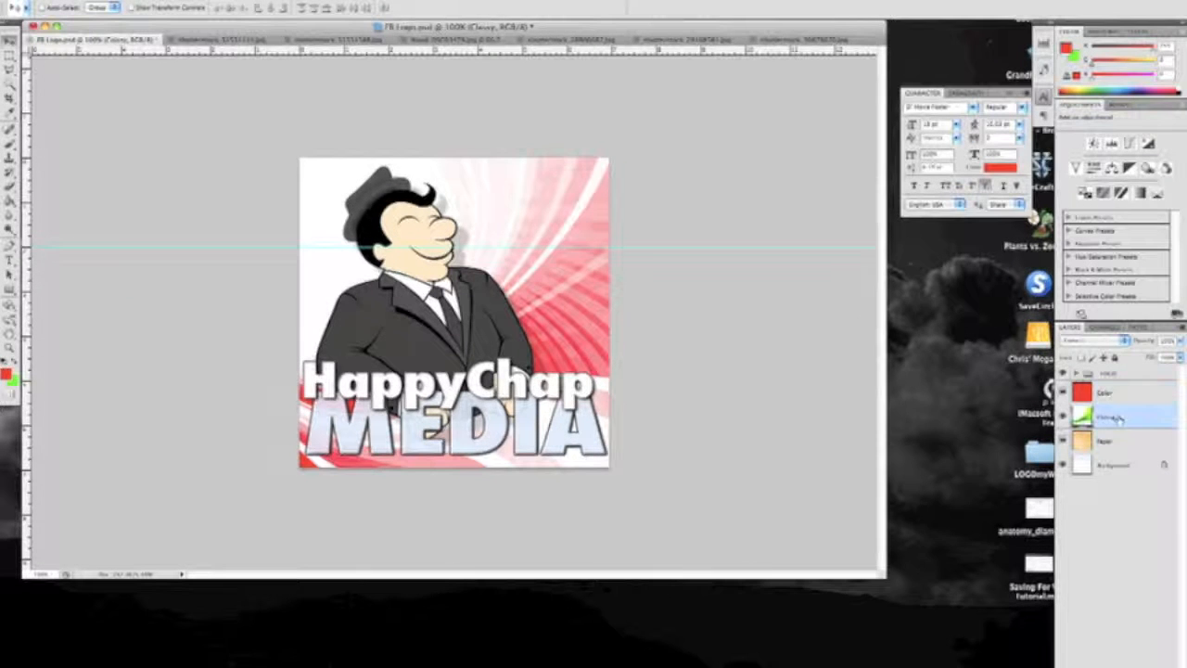
click(1062, 392)
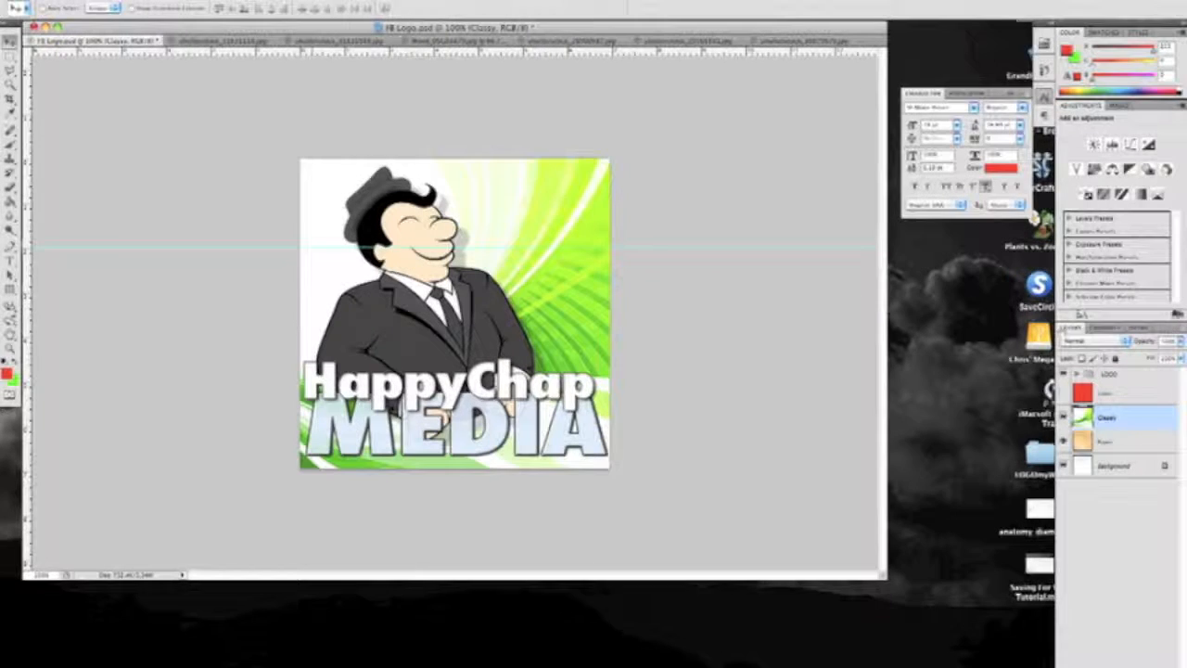
click(1062, 392)
click(1113, 393)
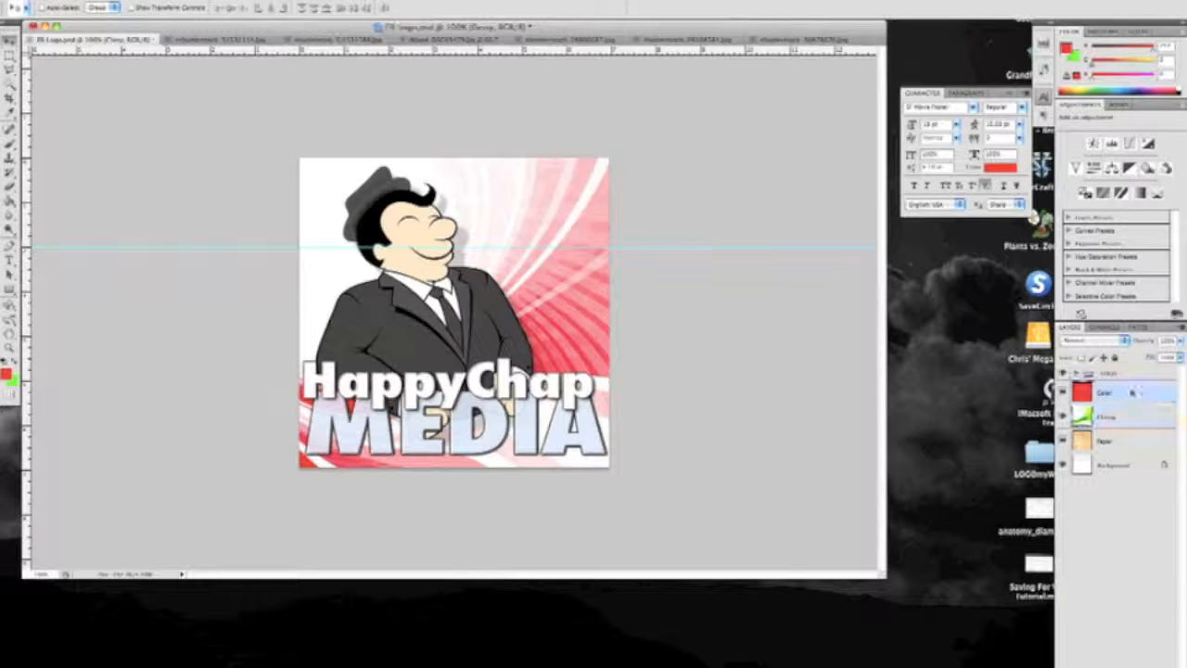
Try the Hue, Exclusion and Difference blend modes on the Color layer
click(1122, 340)
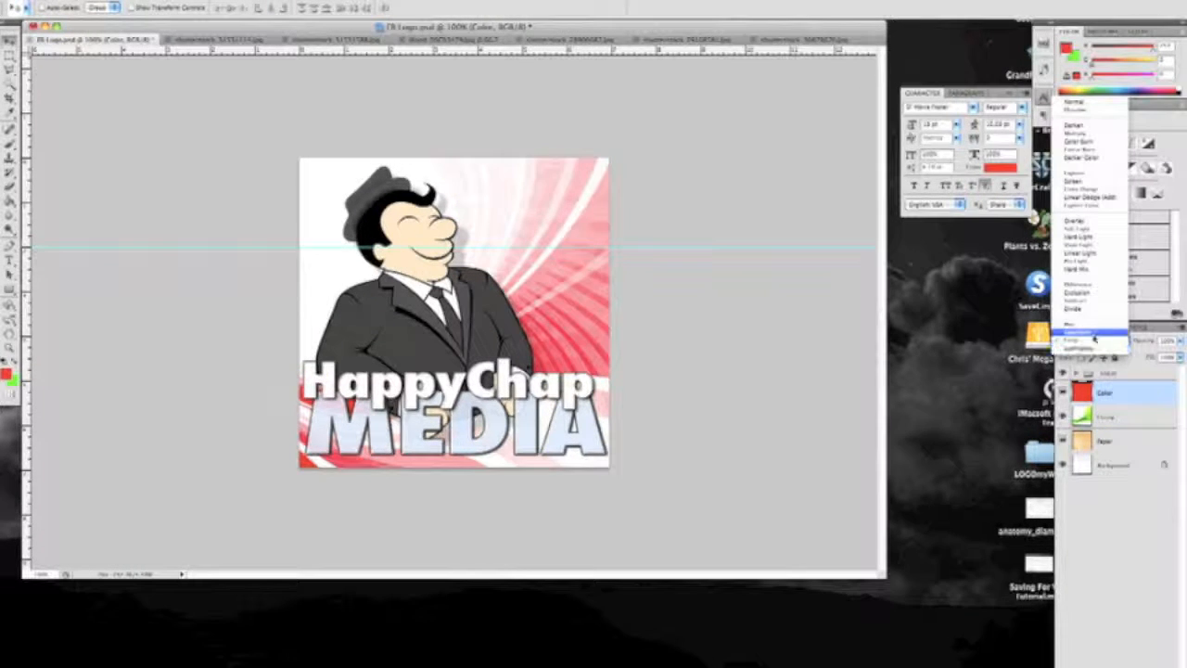
click(1089, 324)
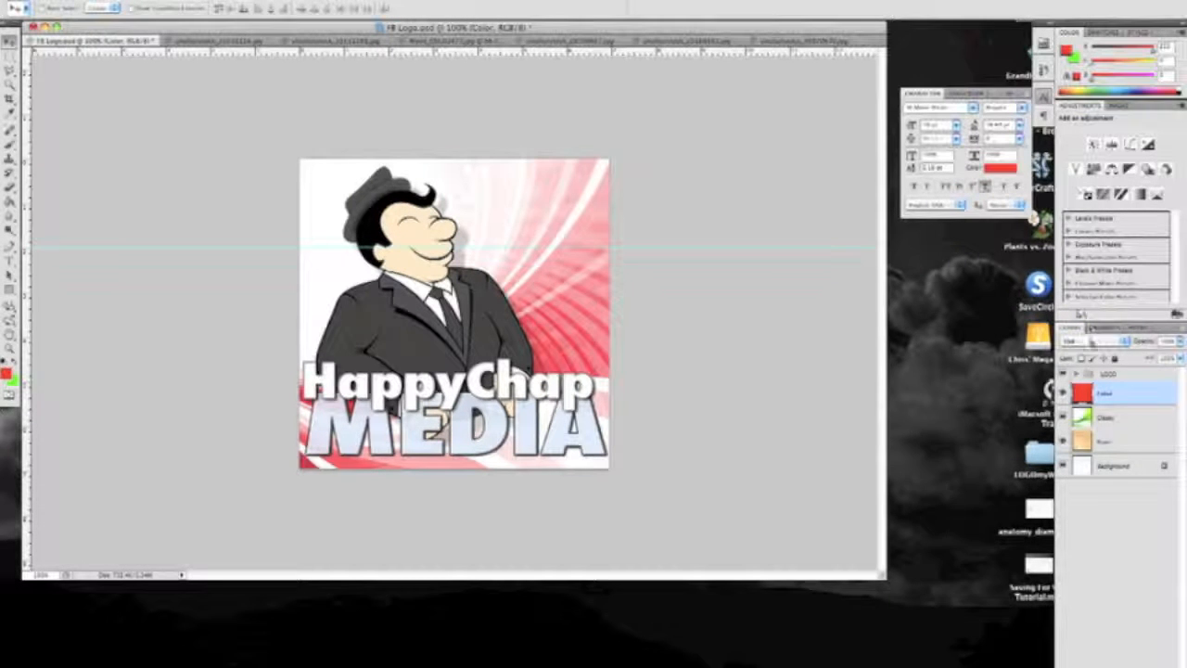
click(1124, 341)
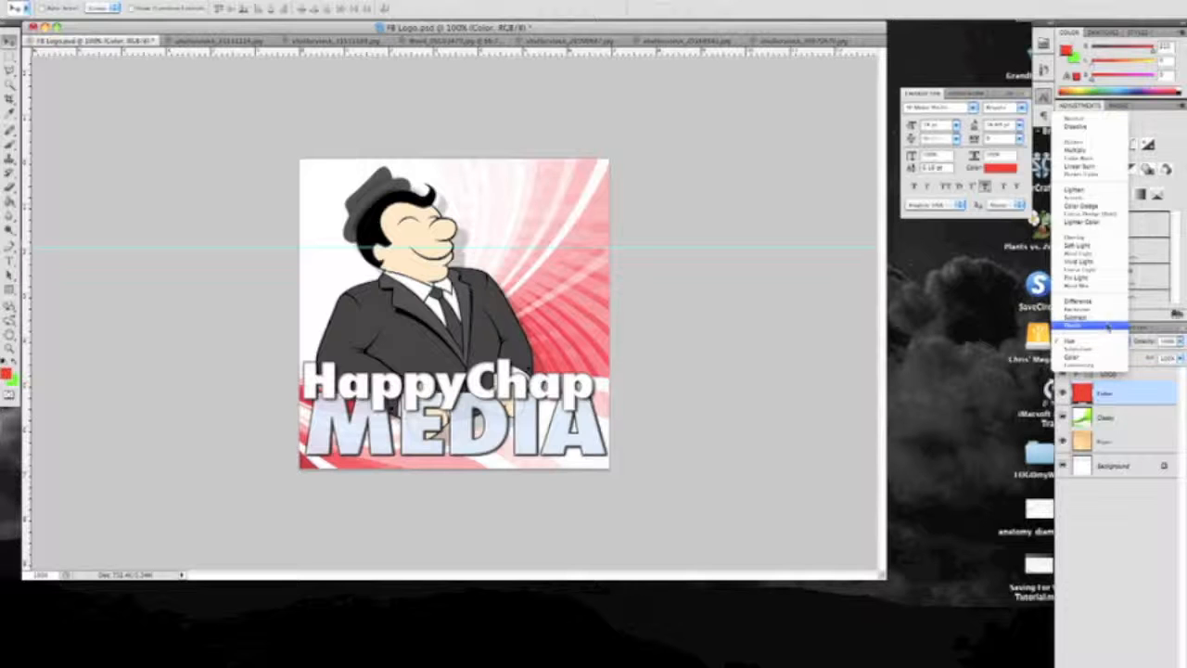
click(1094, 302)
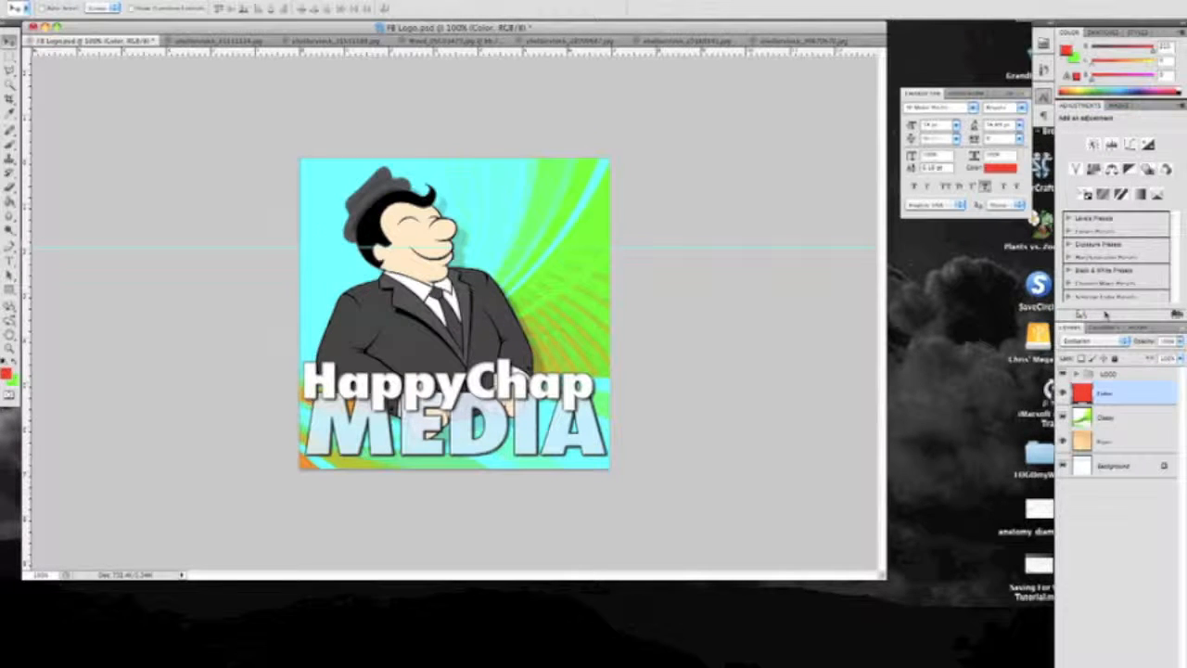
click(1099, 340)
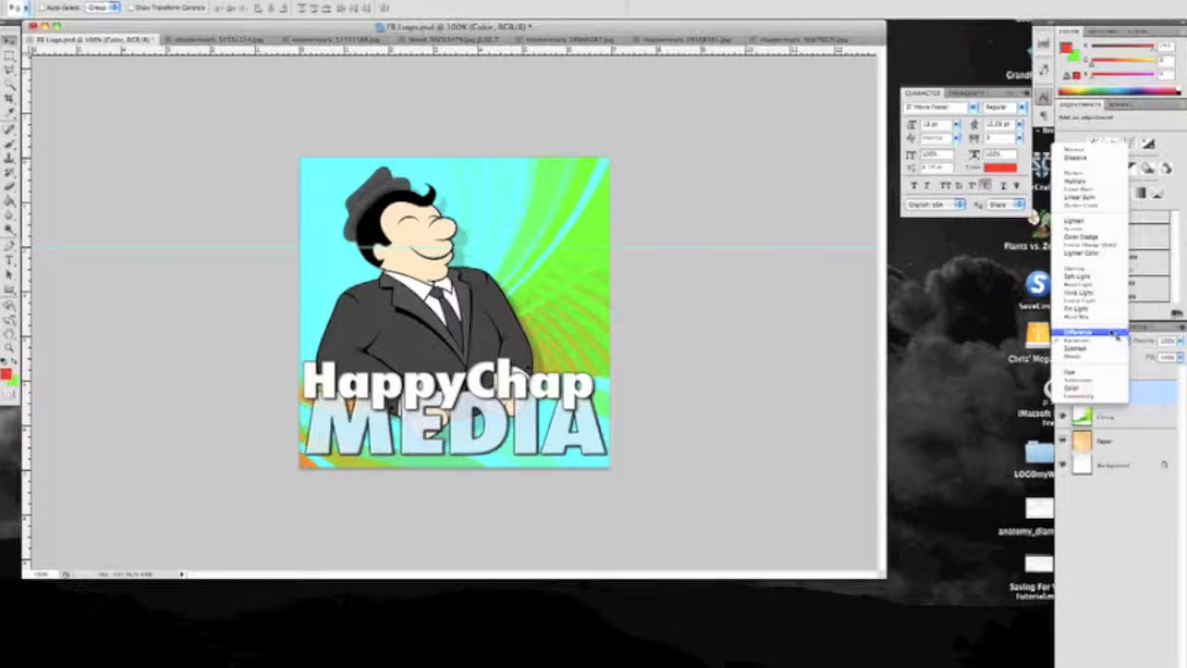
click(1112, 332)
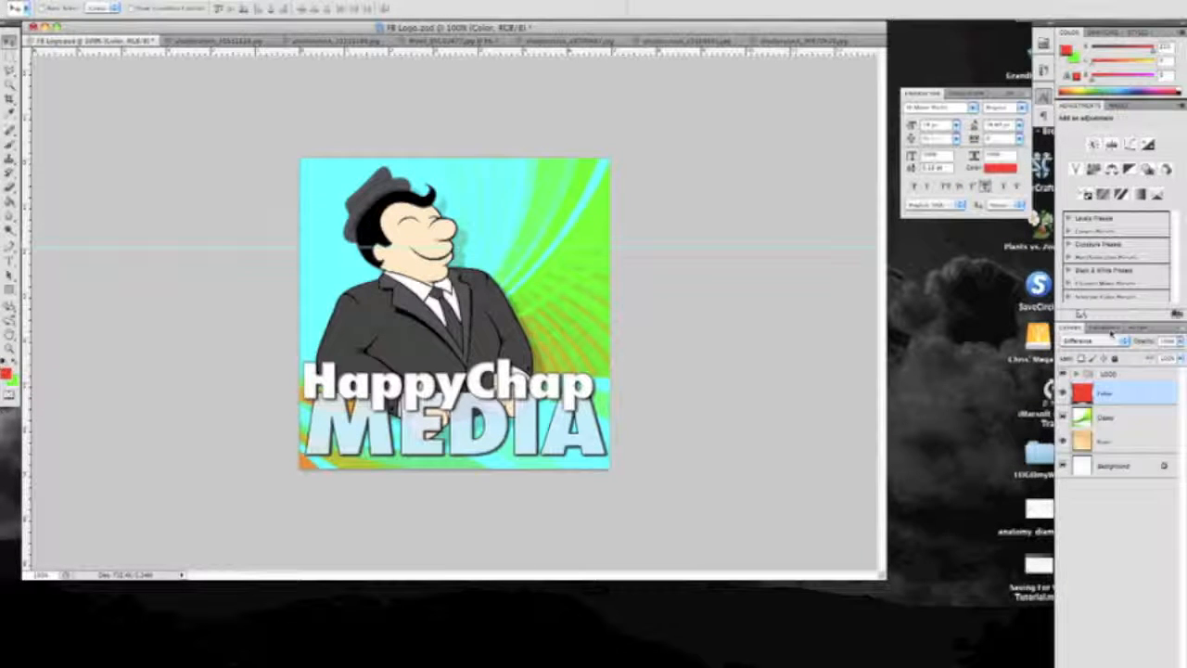
Try the Subtract, Hard Light and Screen blend modes on the Color layer
click(1120, 339)
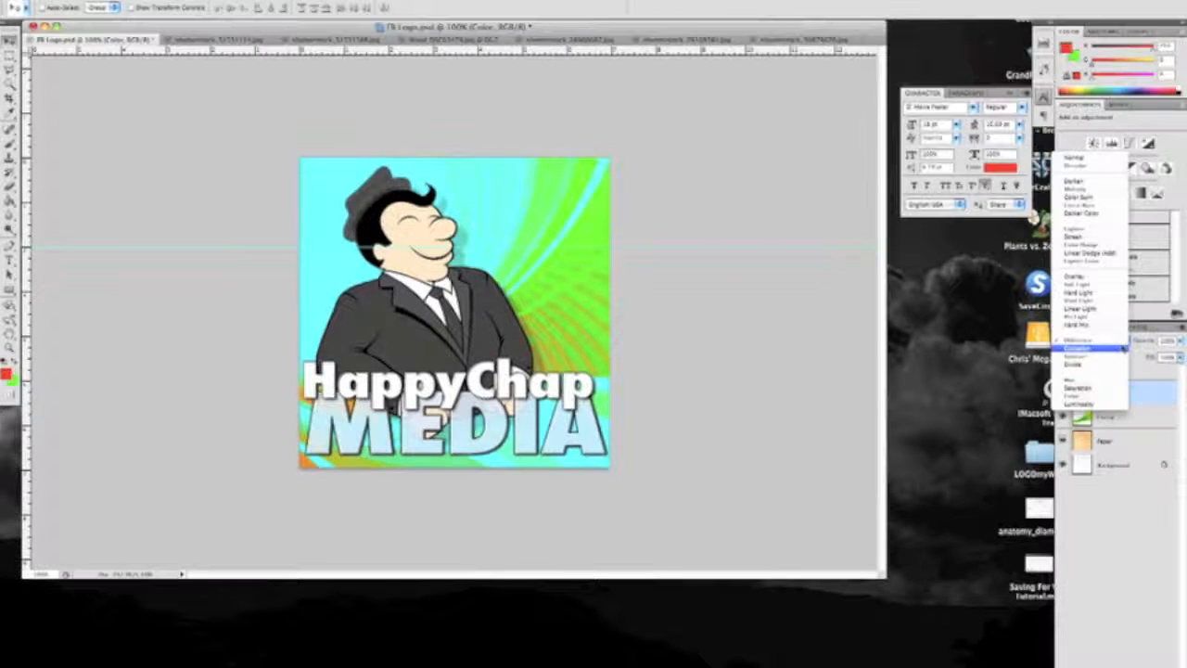
click(1111, 358)
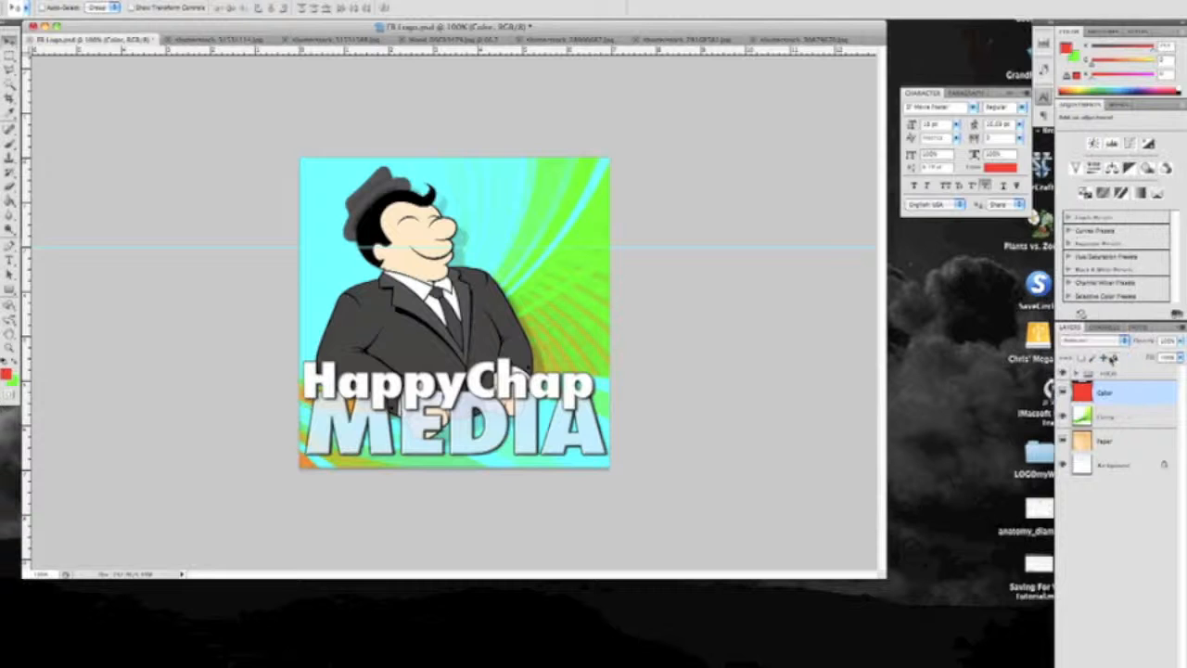
click(1108, 341)
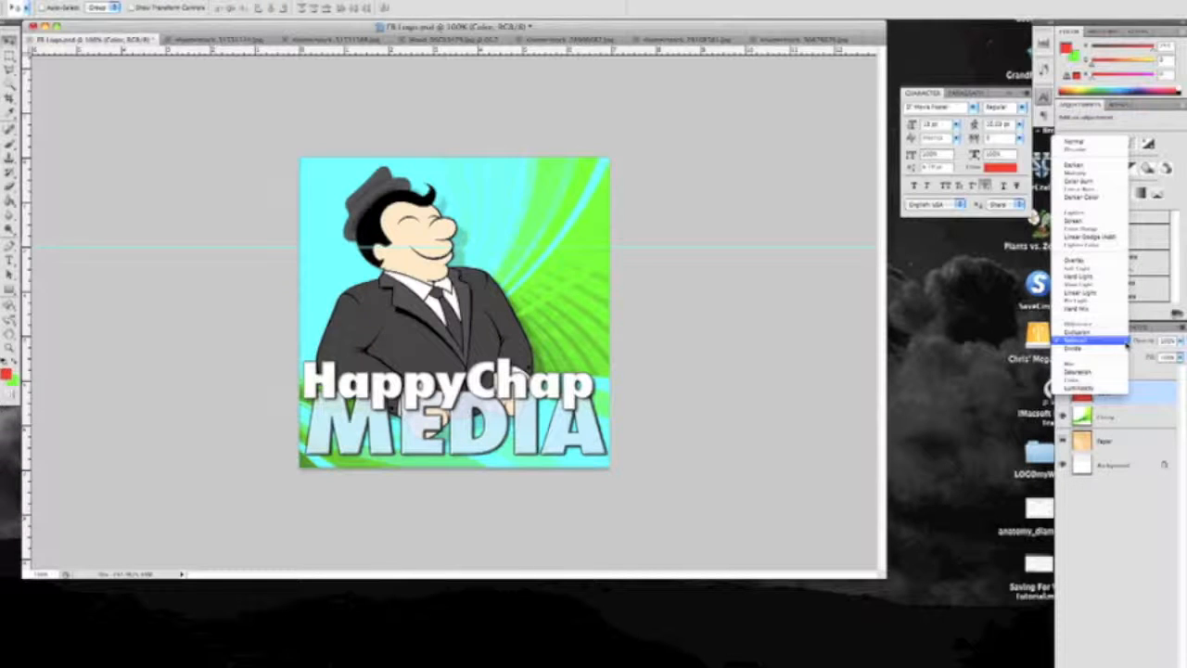
click(1103, 275)
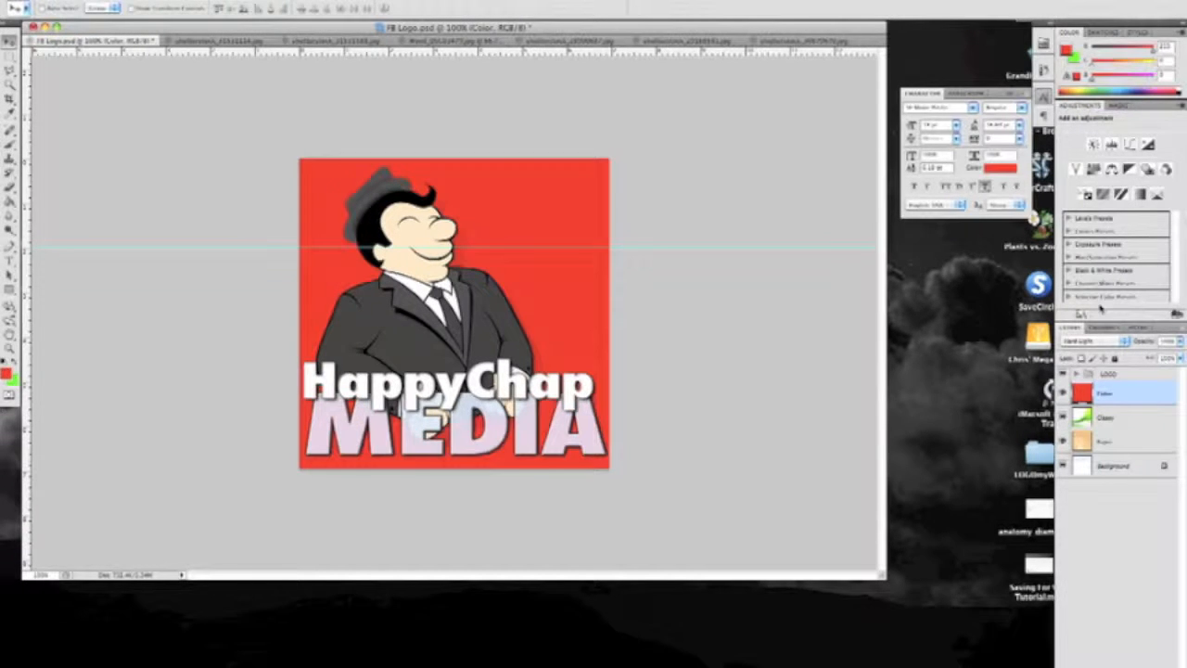
click(1104, 341)
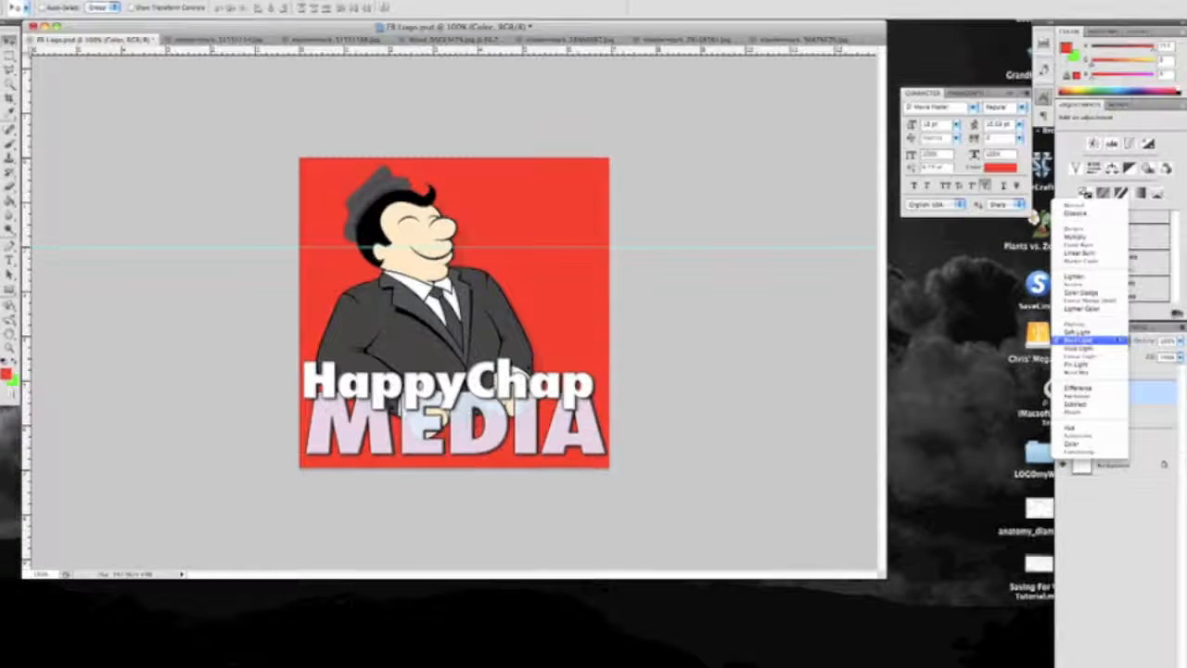
click(1099, 285)
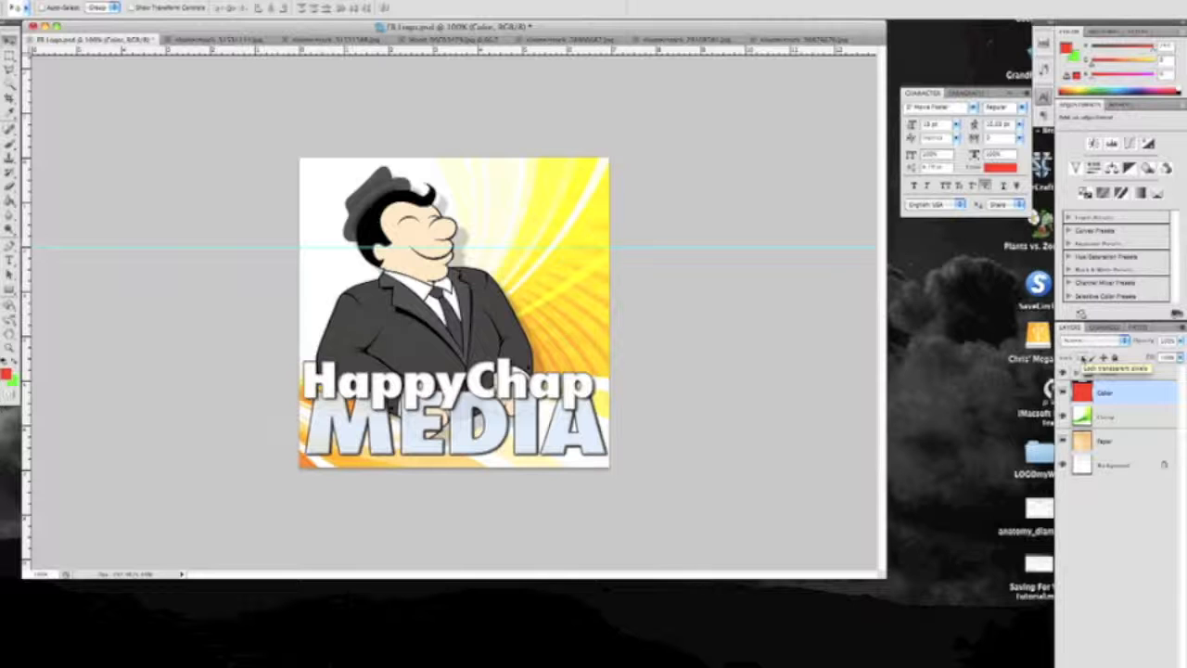
Set the Color layer's blend mode to Multiply and hide the Color, Glossy and Paper layers
click(1123, 341)
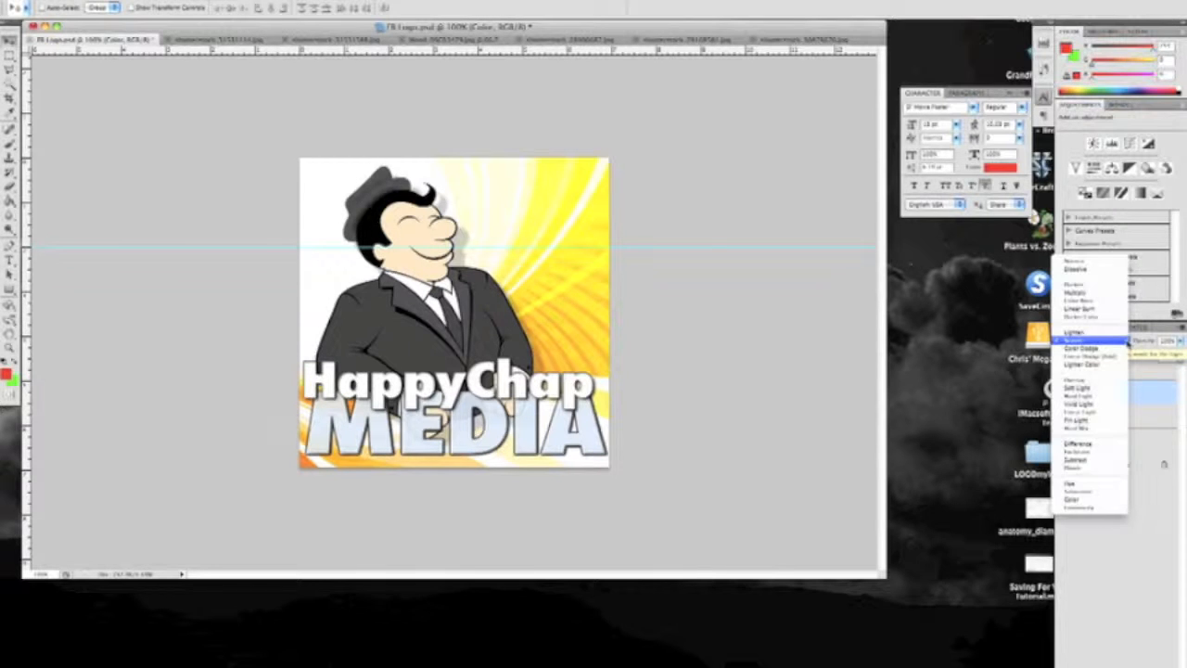
click(1111, 292)
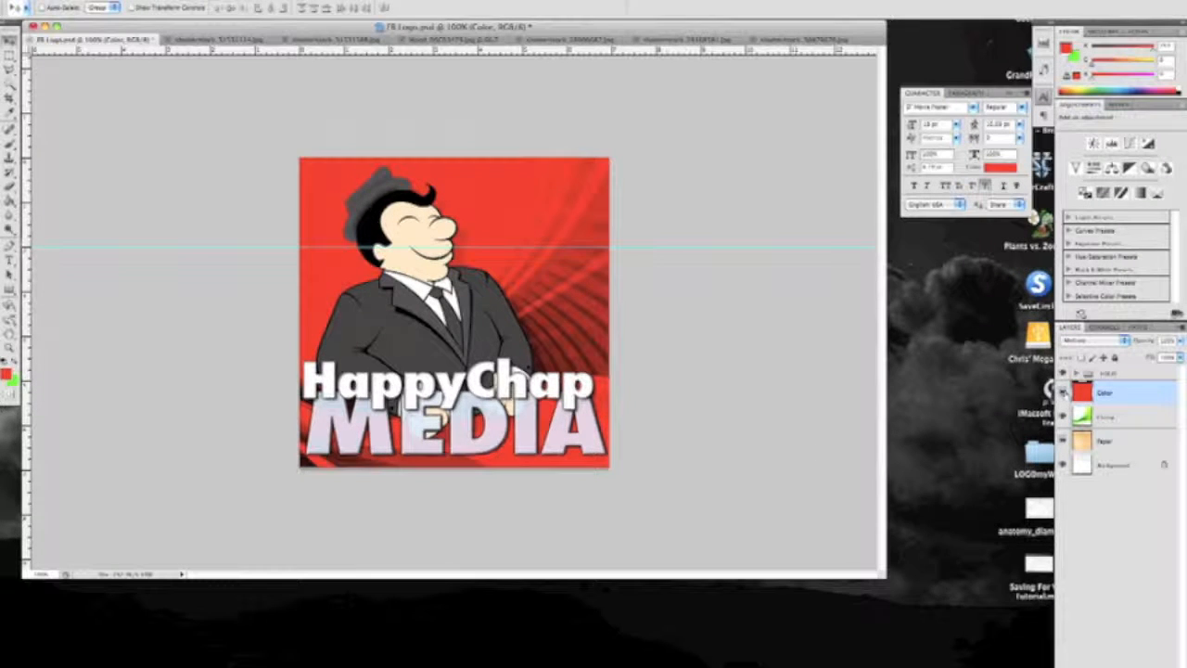
click(1062, 393)
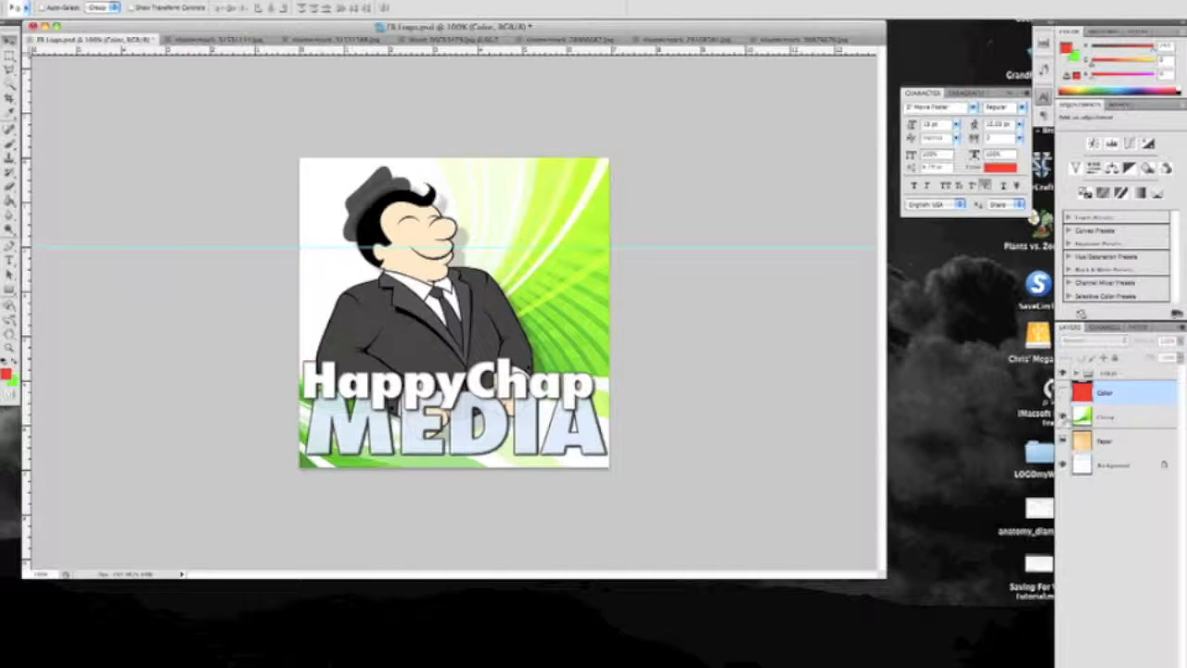
click(1063, 416)
click(1063, 441)
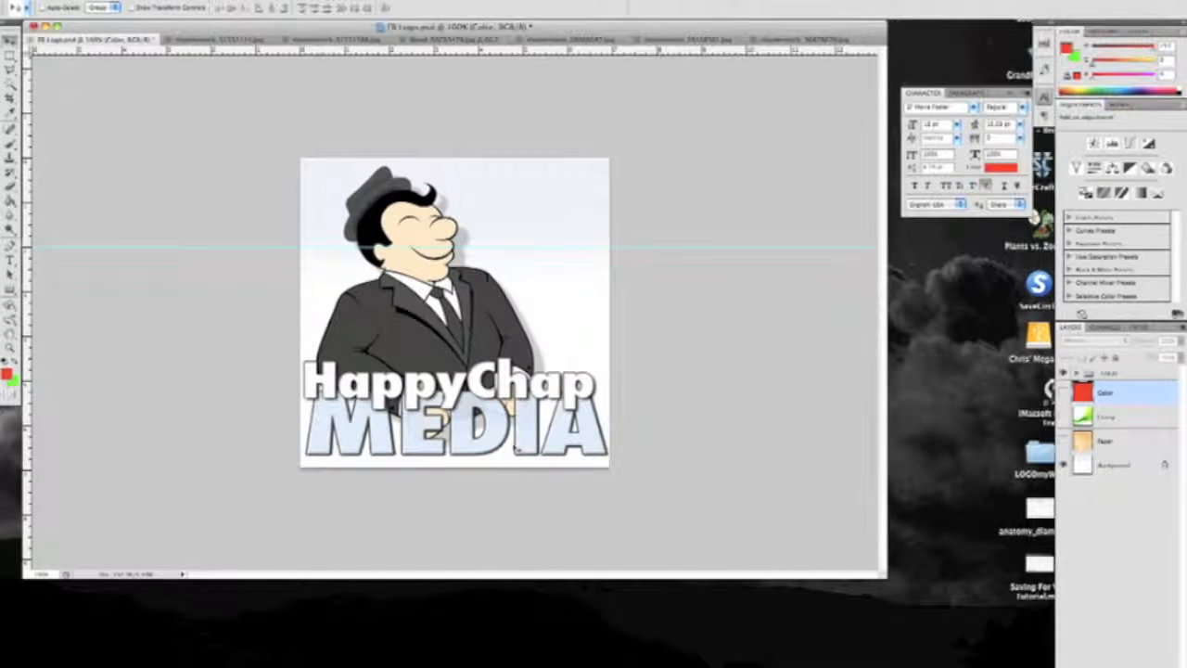
Delete the Paper layer
click(1117, 440)
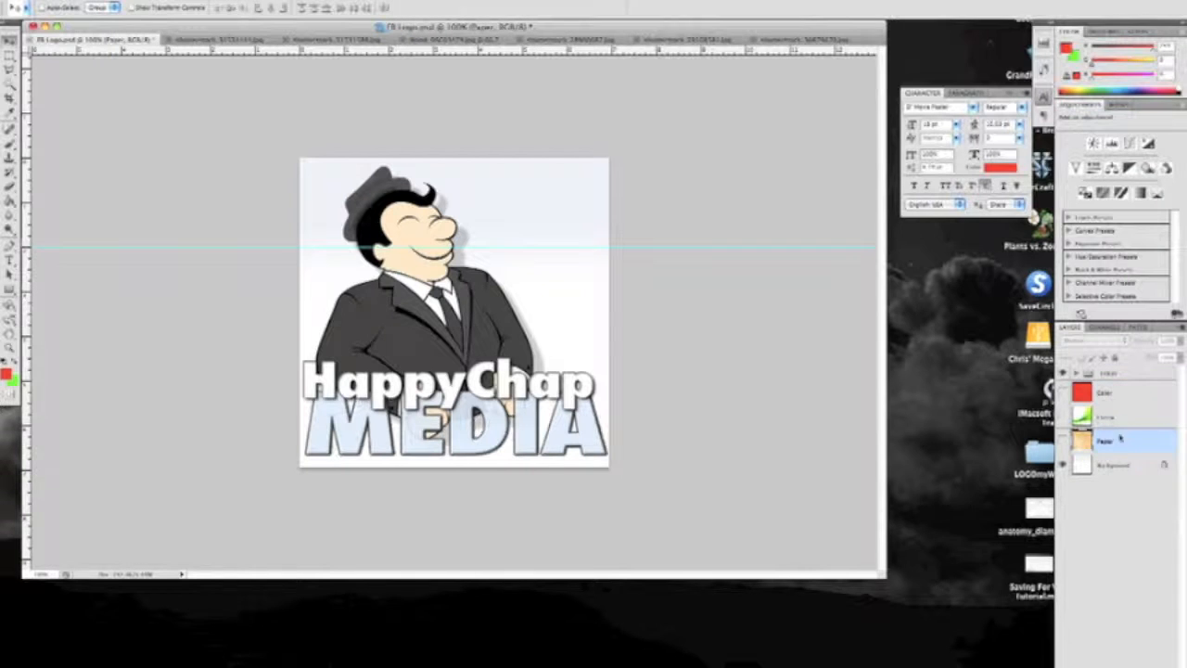
key(Delete)
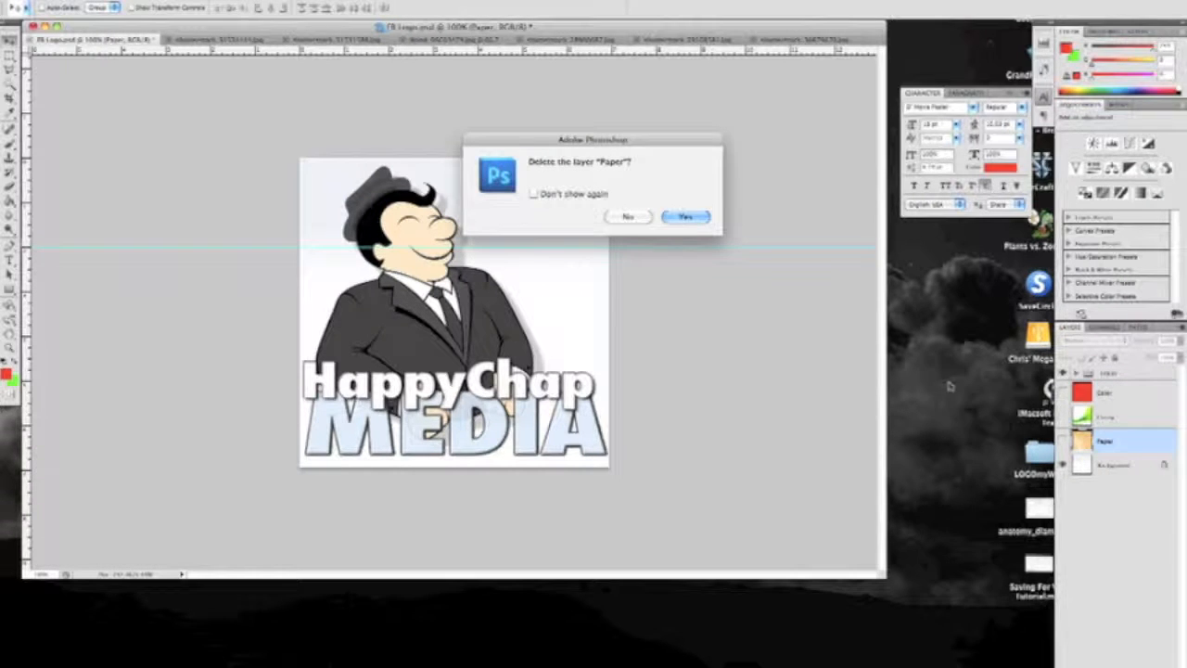
click(700, 220)
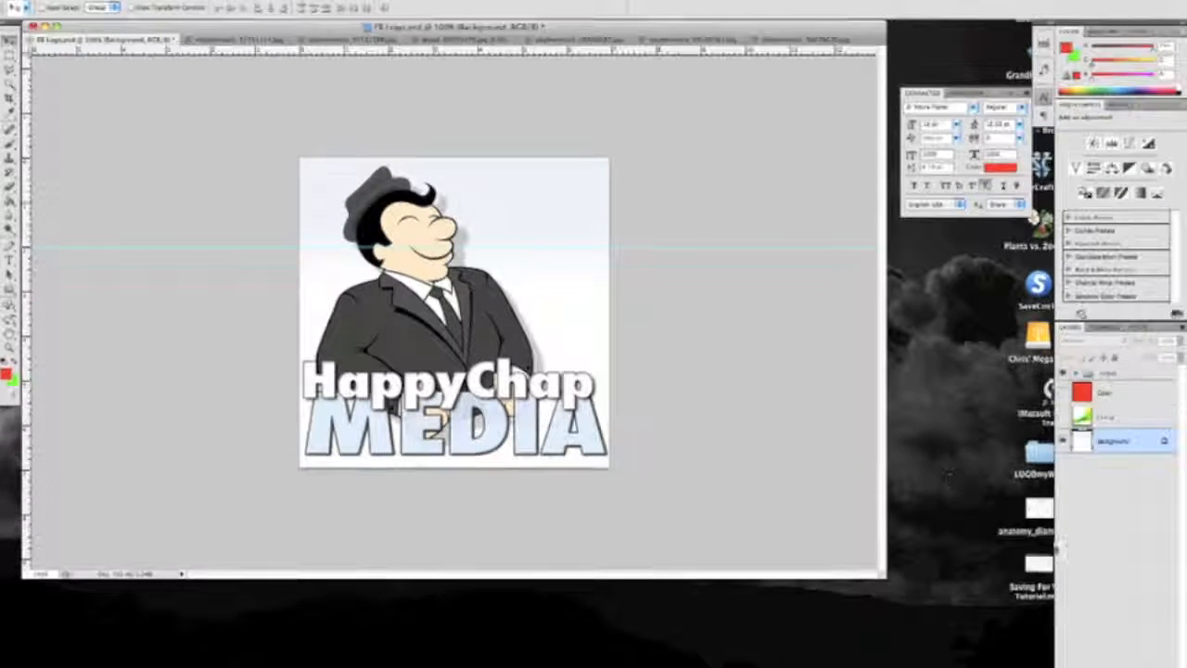
Move the document window slightly lower on the screen and make the Glossy layer visible again
drag(553, 29, 564, 51)
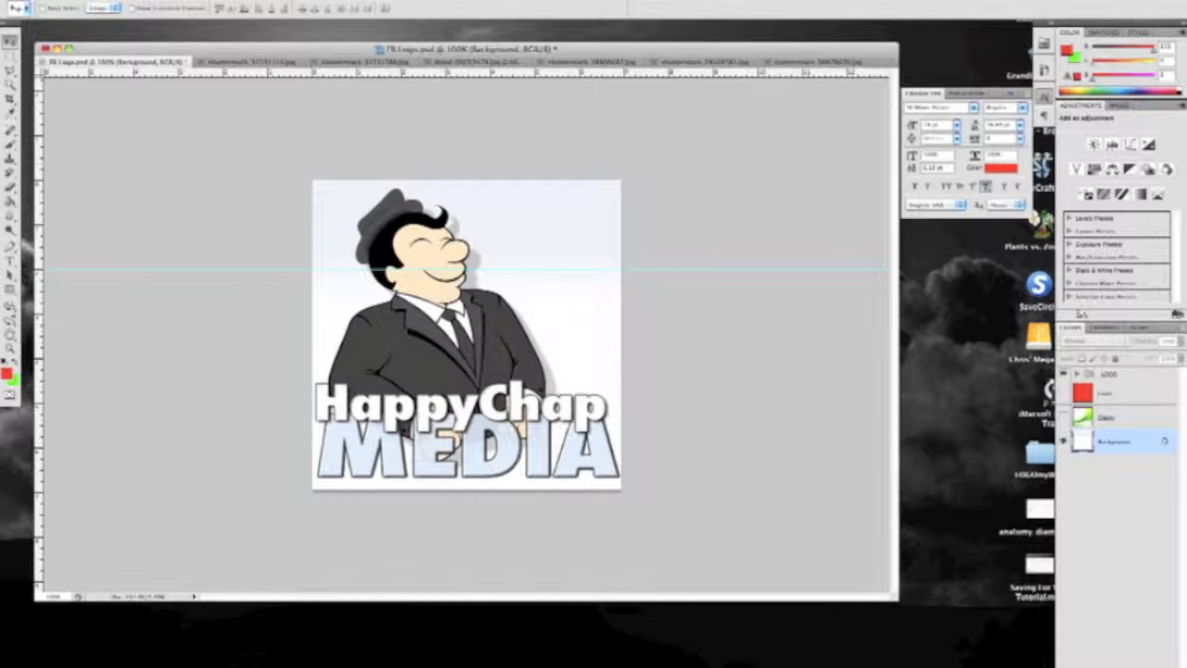
click(193, 1)
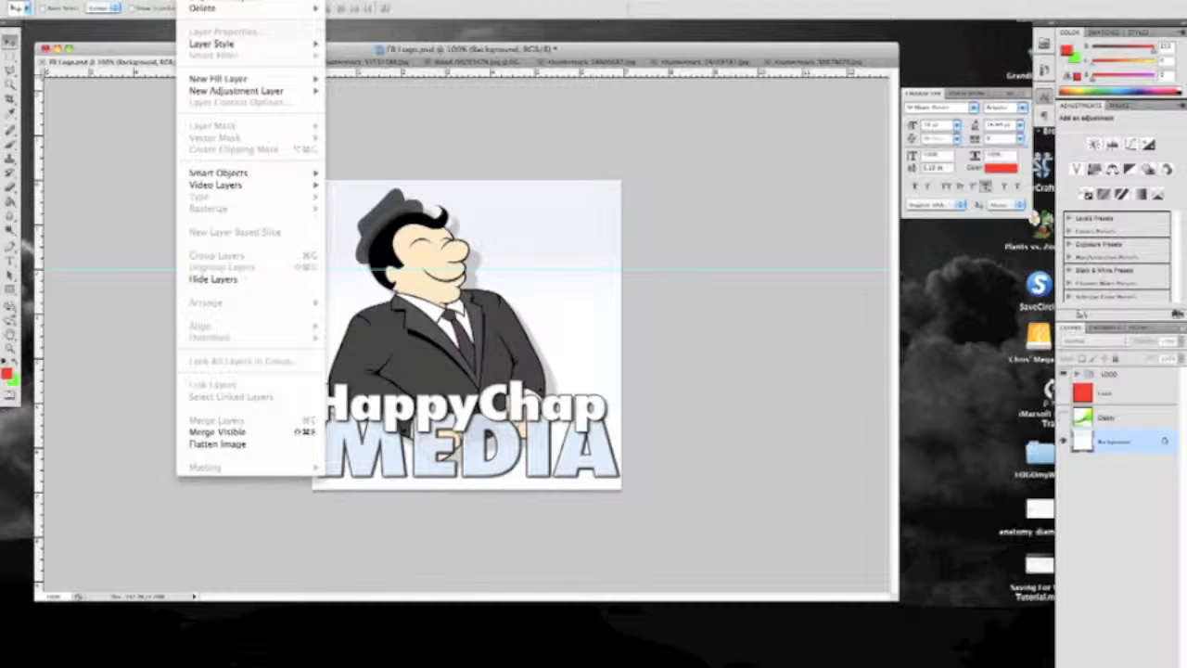
key(Escape)
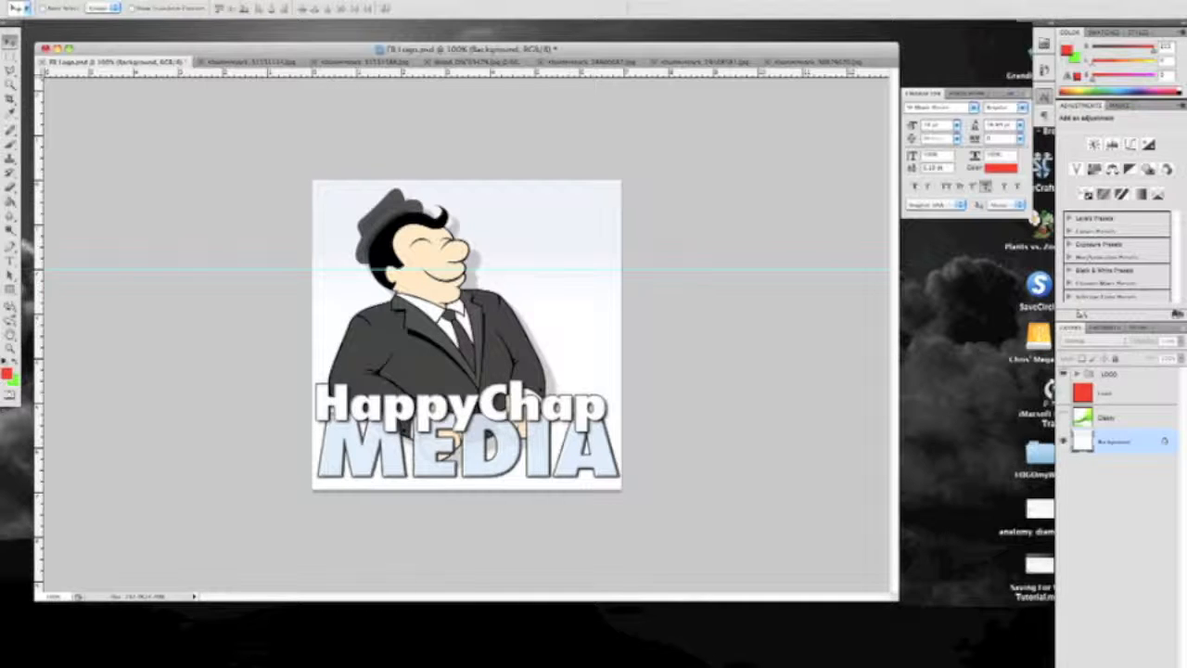
click(193, 1)
click(193, 1)
click(1063, 417)
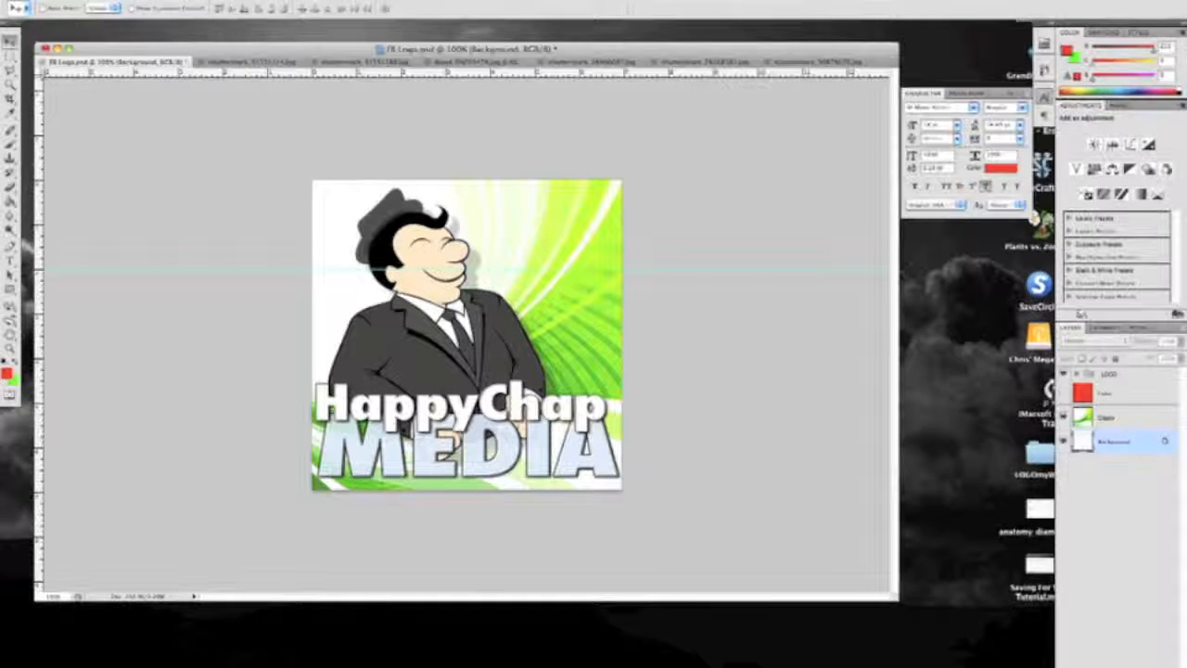
click(104, 2)
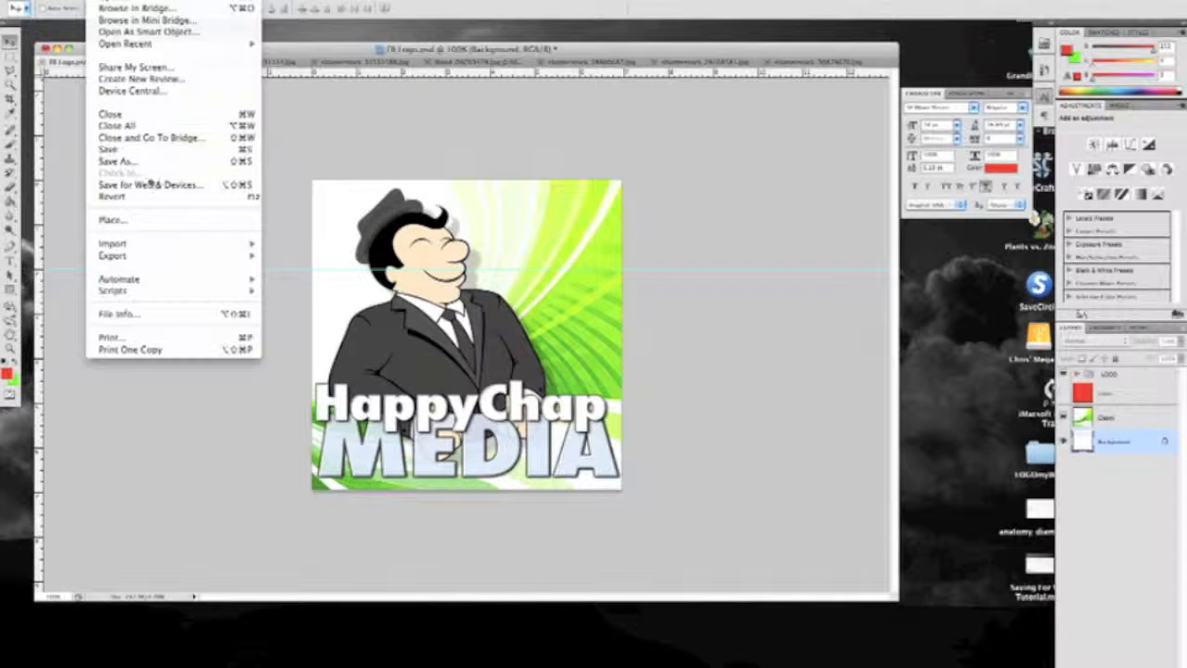
click(306, 149)
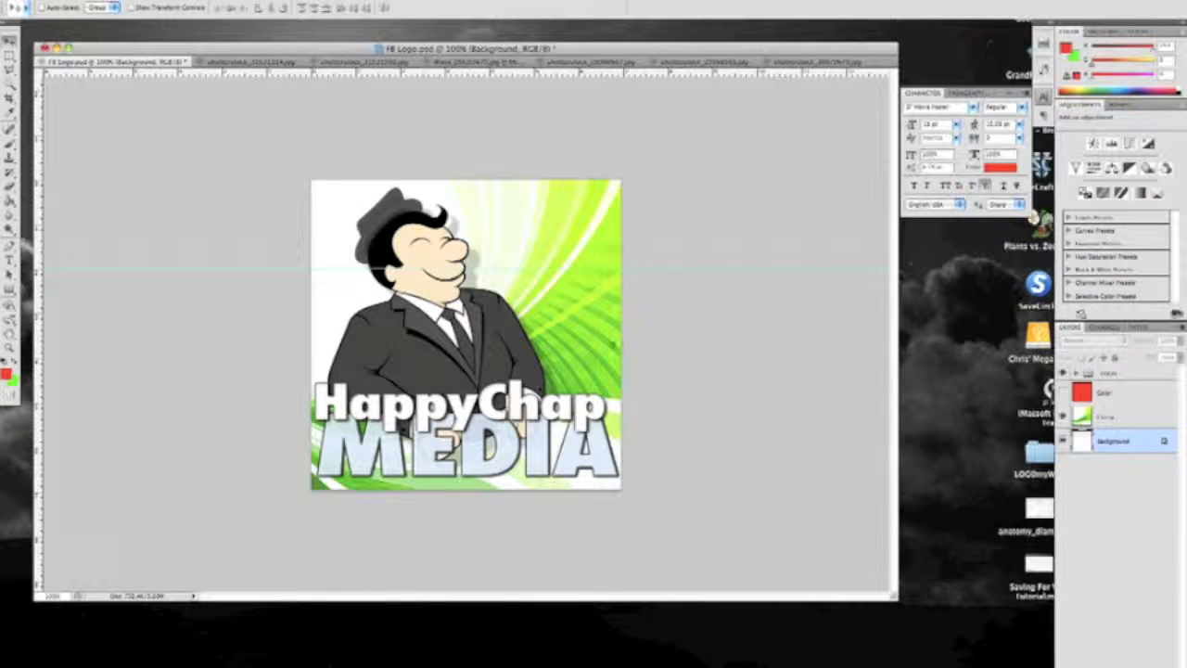
Flatten the image, discarding the hidden layers, and undo the flattening
click(192, 1)
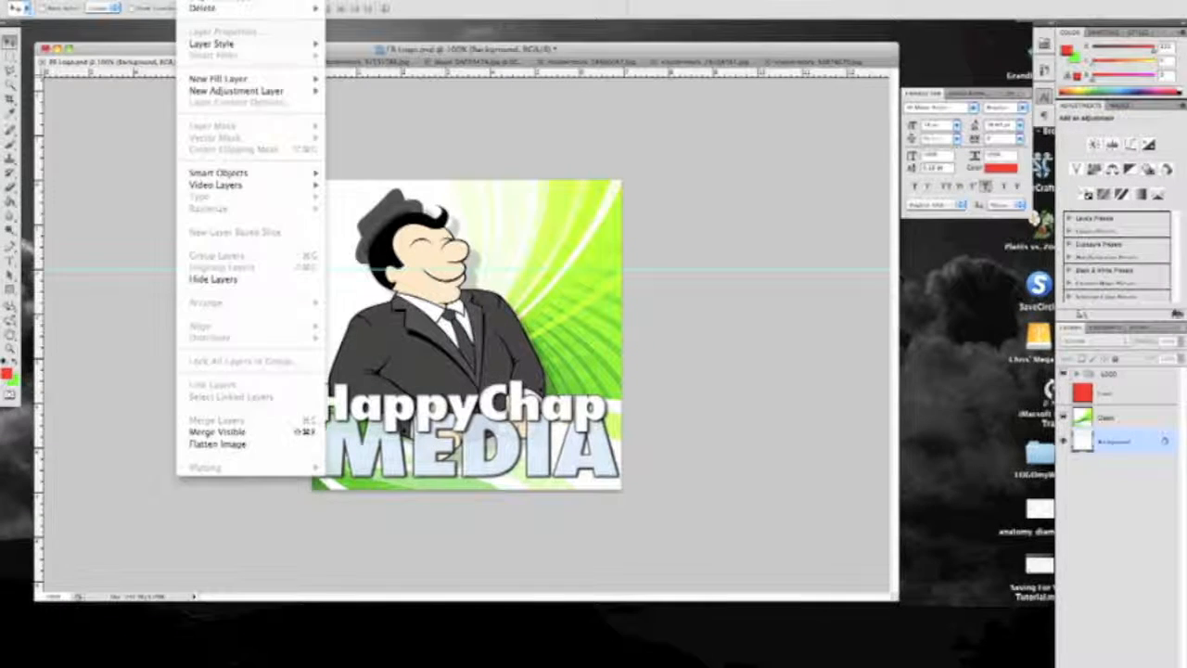
click(217, 443)
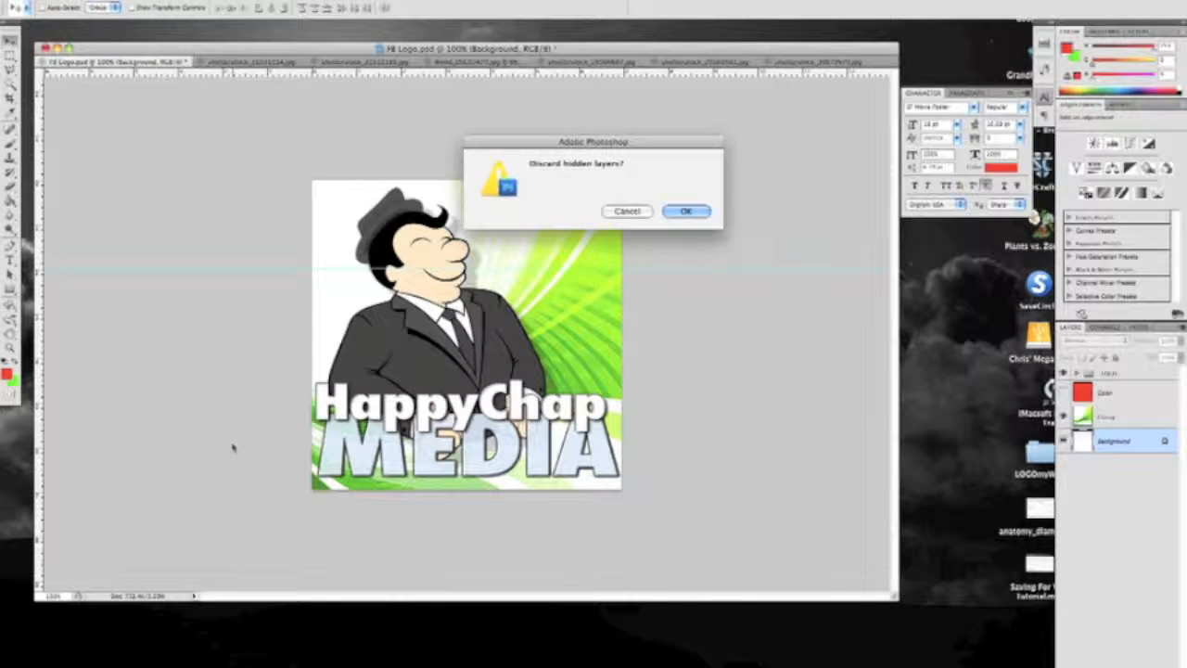
click(686, 212)
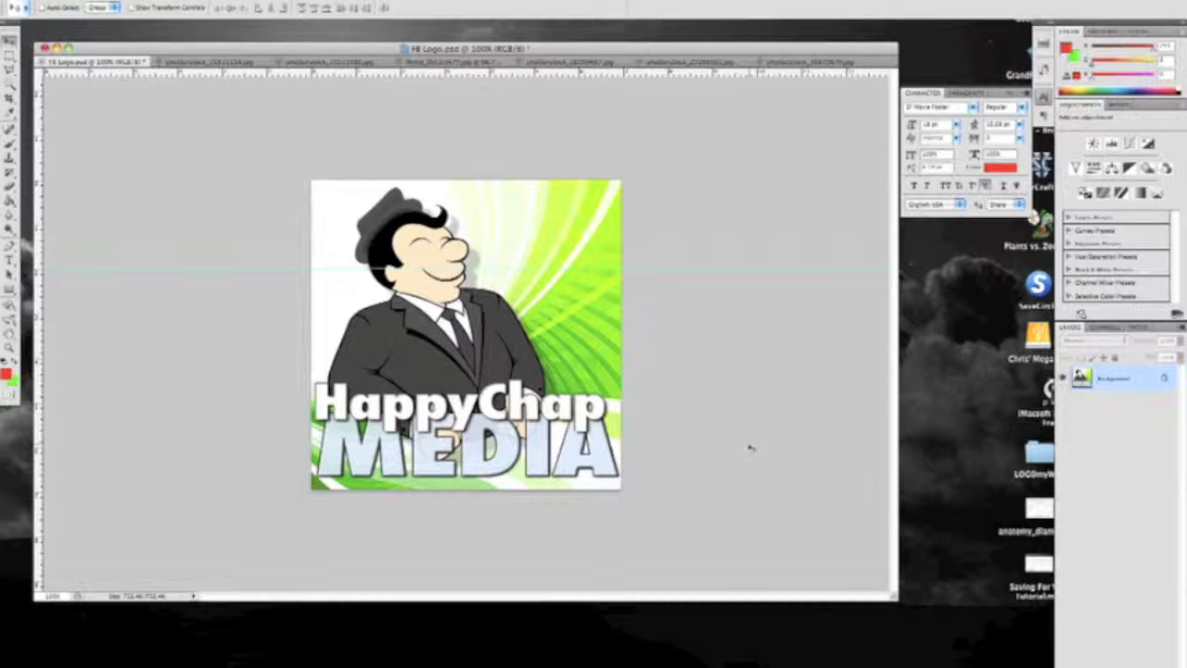
key(super+z)
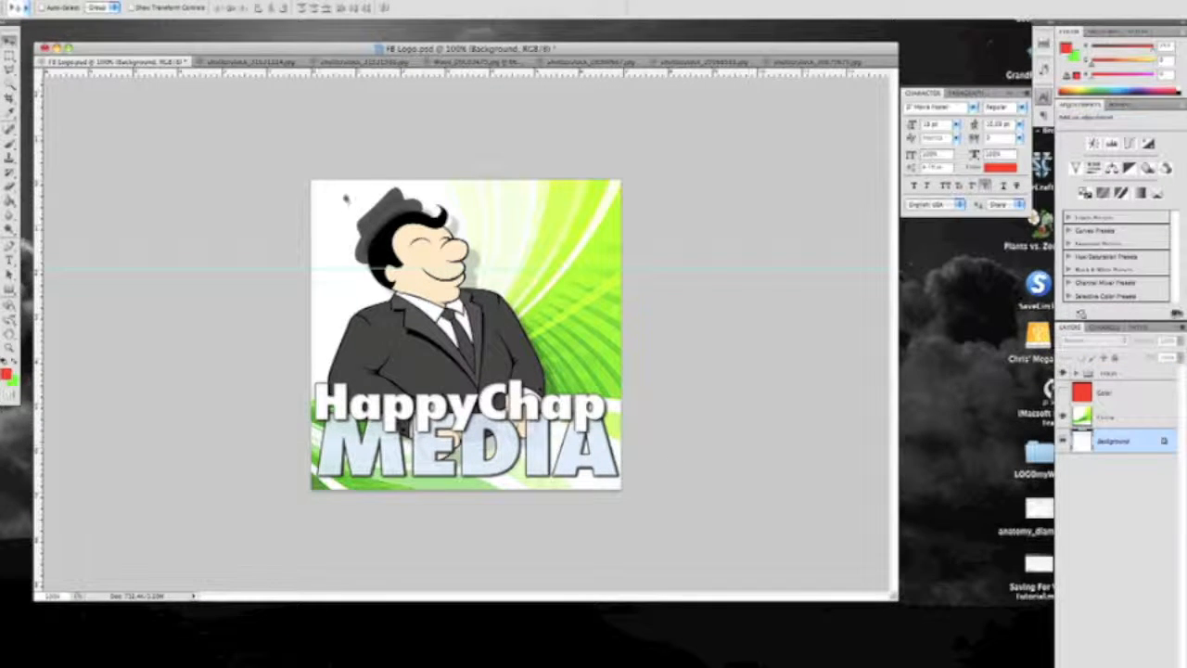
Make the Color layer visible, hide the LOGO group and Background layer, and select the Classy layer
click(156, 0)
click(156, 0)
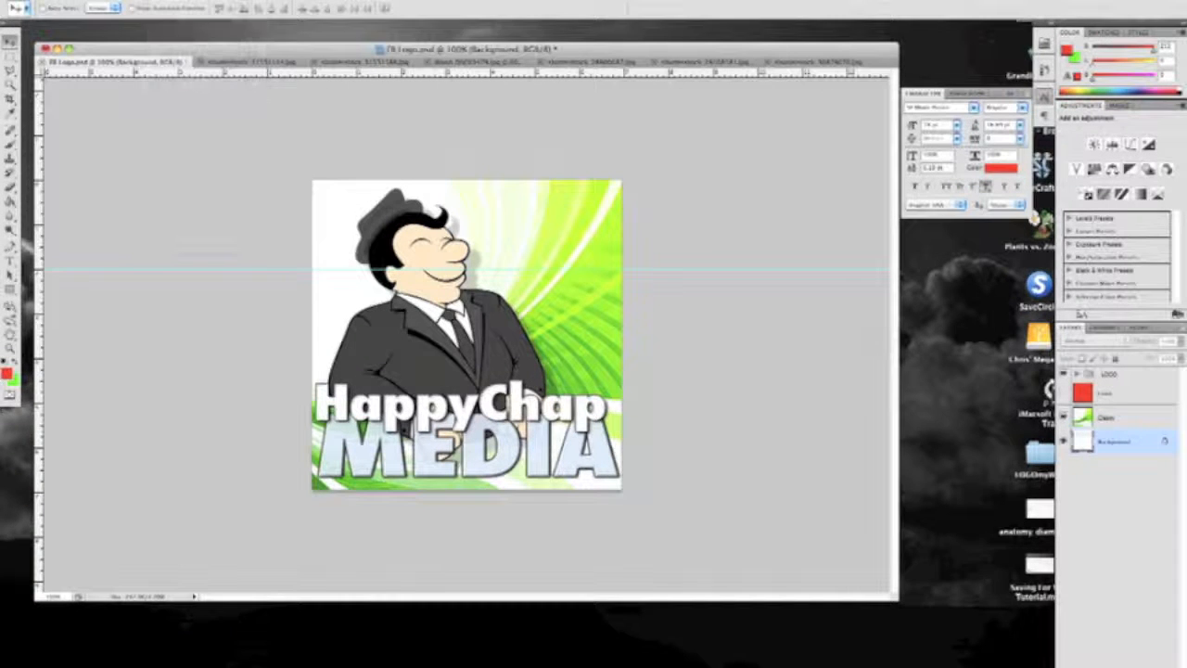
click(1063, 392)
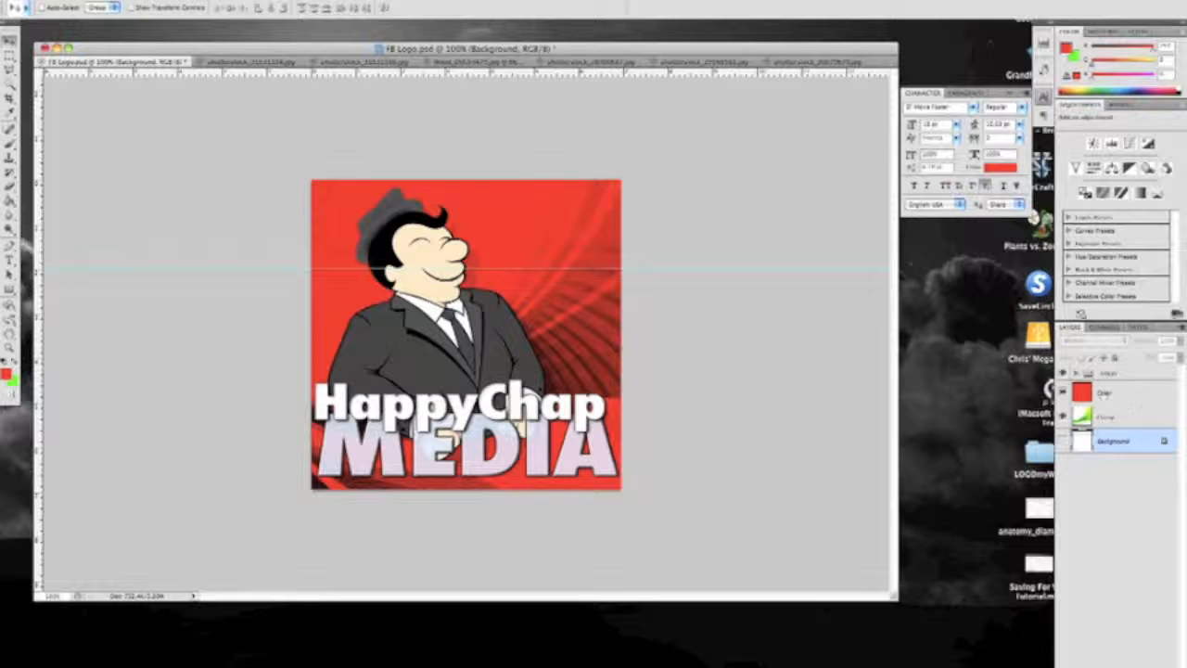
click(1118, 392)
click(1124, 417)
click(1063, 416)
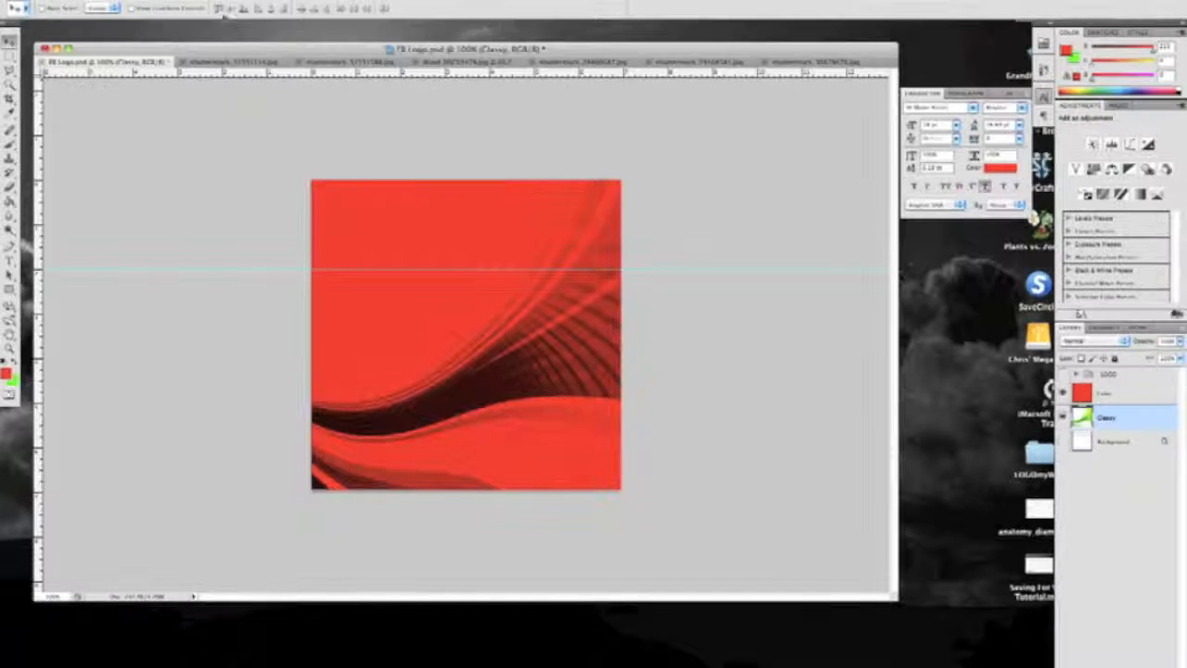
Merge the visible Color and Classy layers, and toggle the merged layer's visibility to check it
click(193, 0)
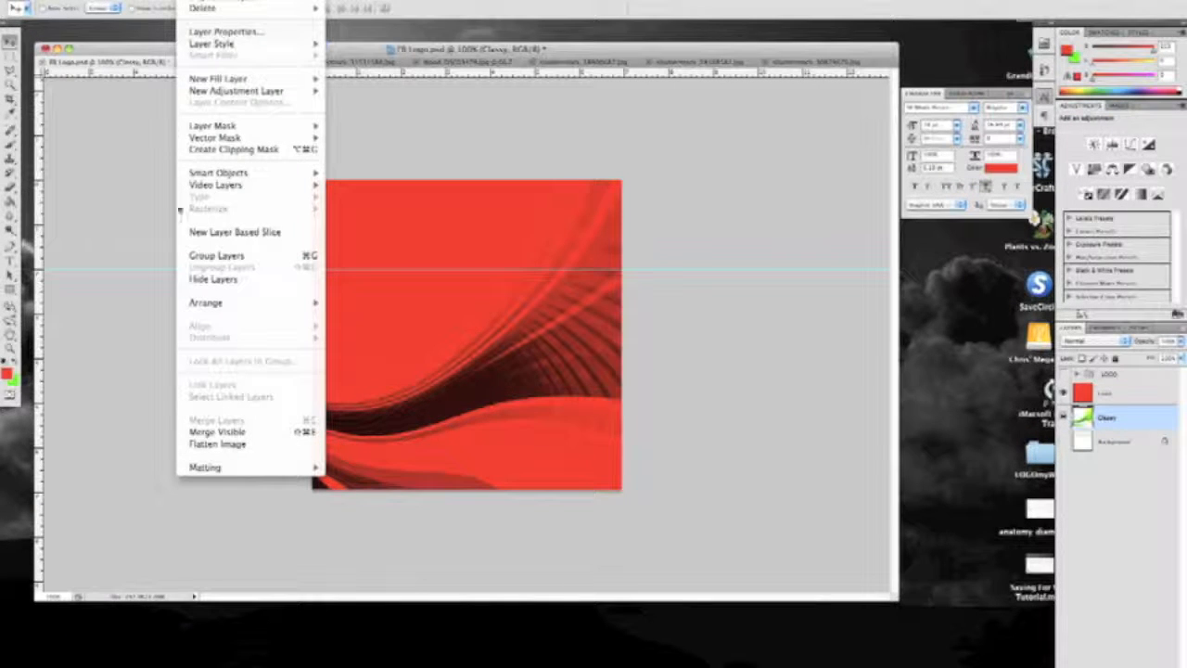
click(238, 434)
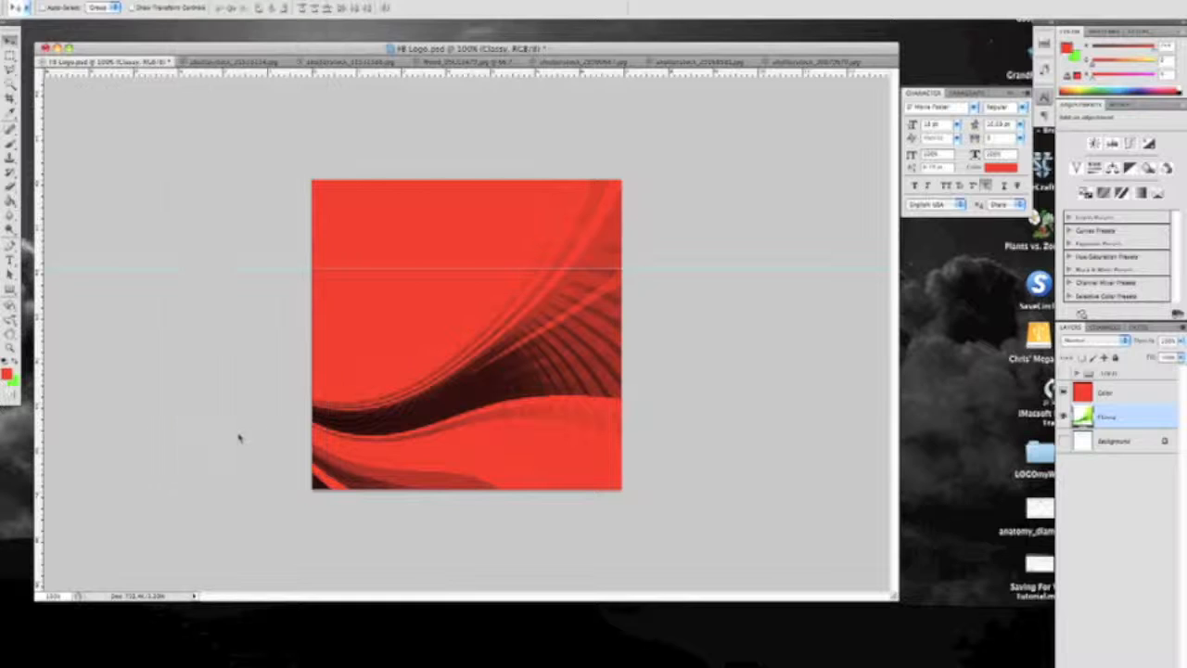
click(1063, 392)
click(1062, 392)
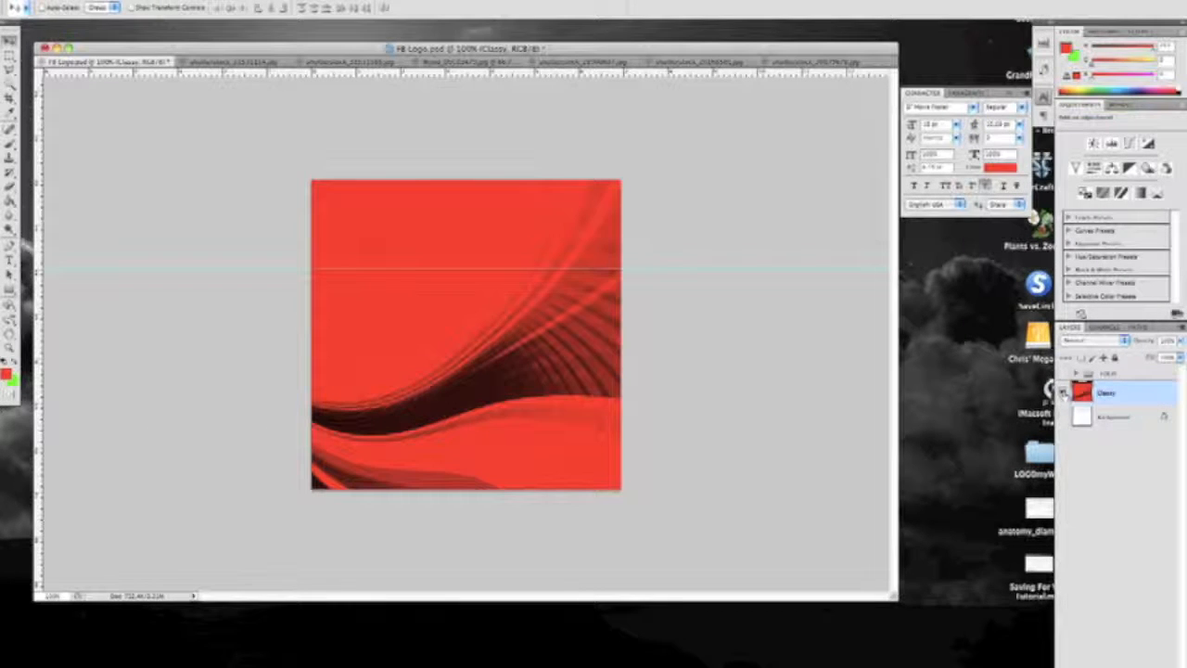
Make the LOGO group visible again and toggle the merged Classy layer off and on behind it
click(1064, 372)
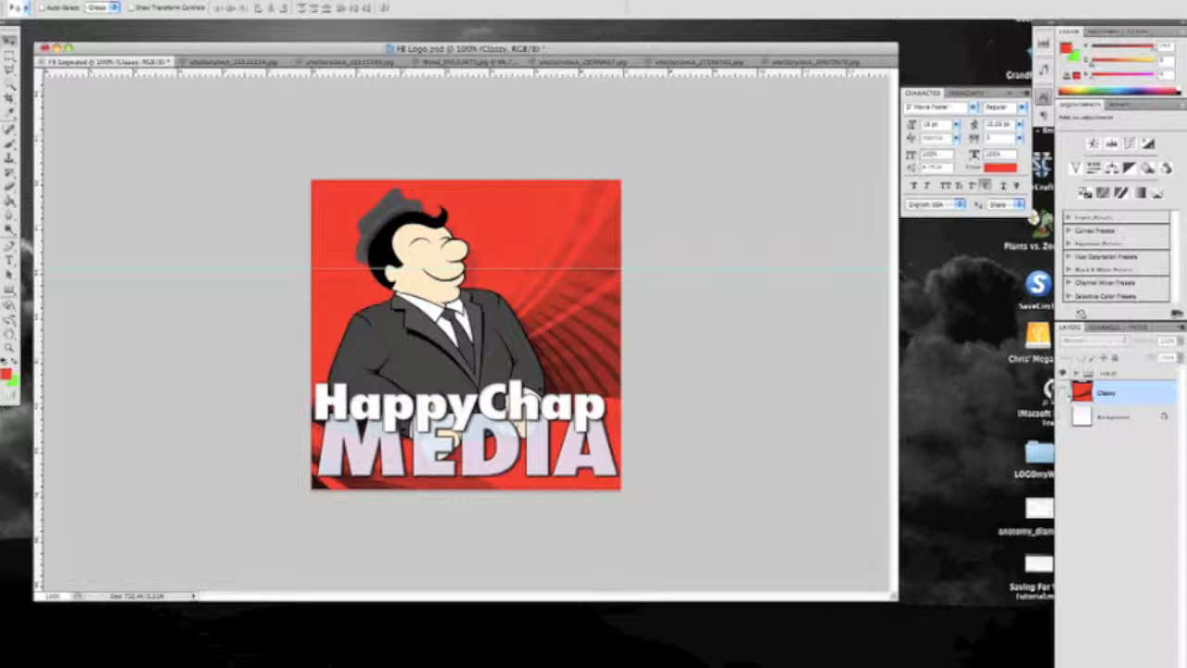
click(1063, 392)
click(1063, 392)
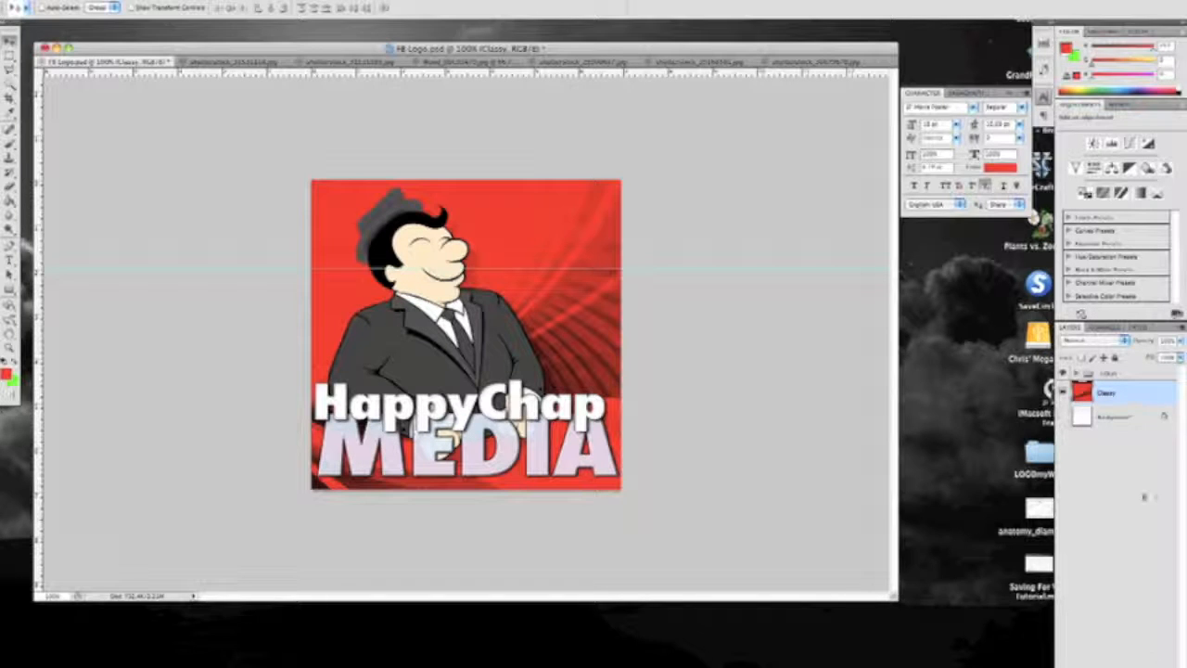
Delete the merged Classy layer and make the Background layer visible behind the LOGO group
click(1102, 571)
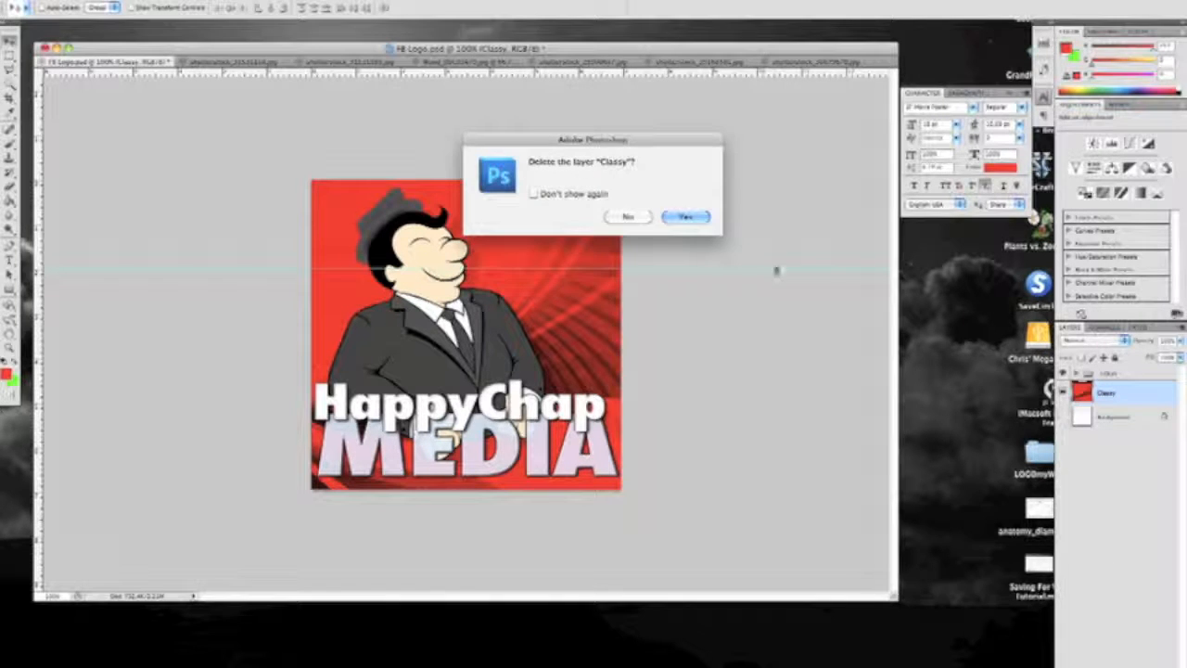
click(695, 217)
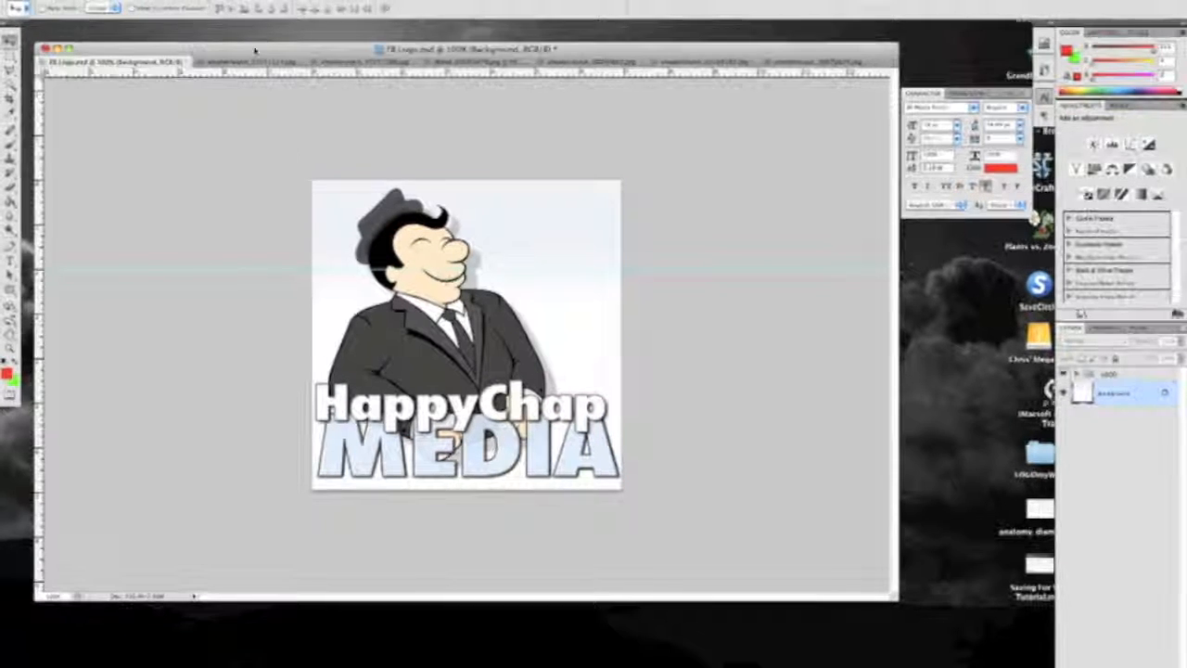
drag(255, 50, 254, 47)
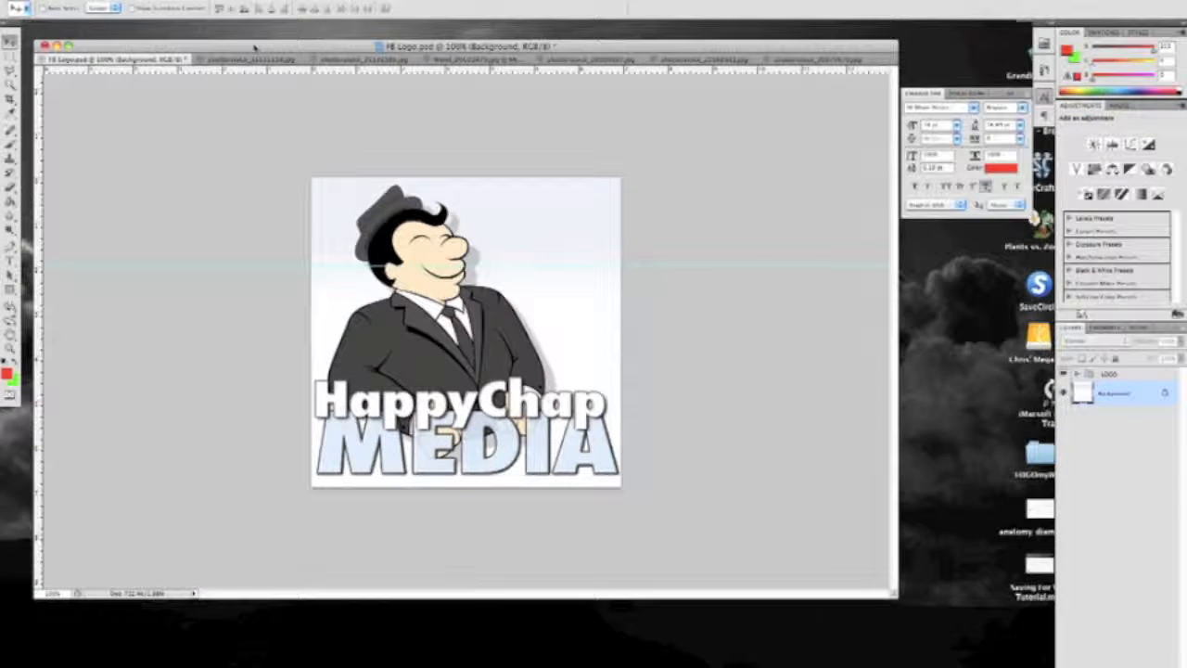